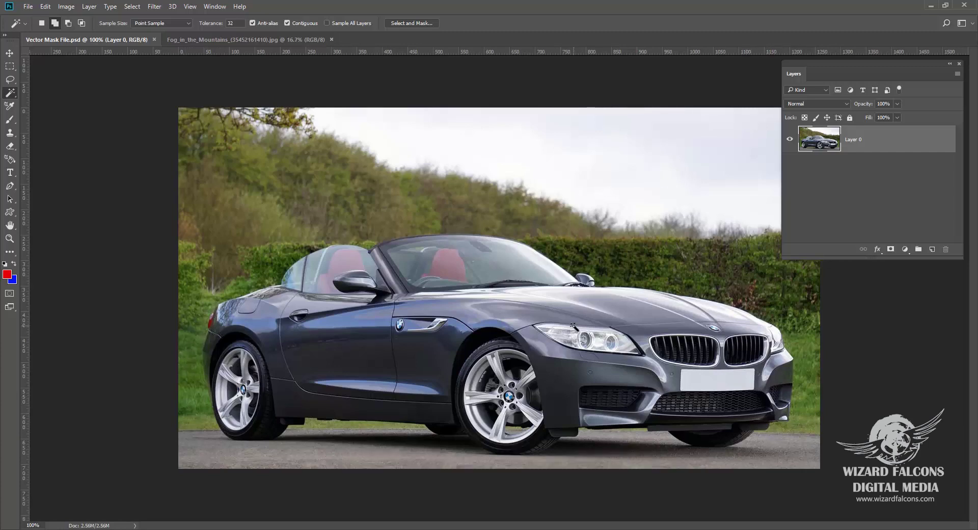
# Draw a closed curved path with the Pen tool around the car's door and front wheel, through six anchor points
pyautogui.click(9, 187)
pyautogui.rightClick(8, 188)
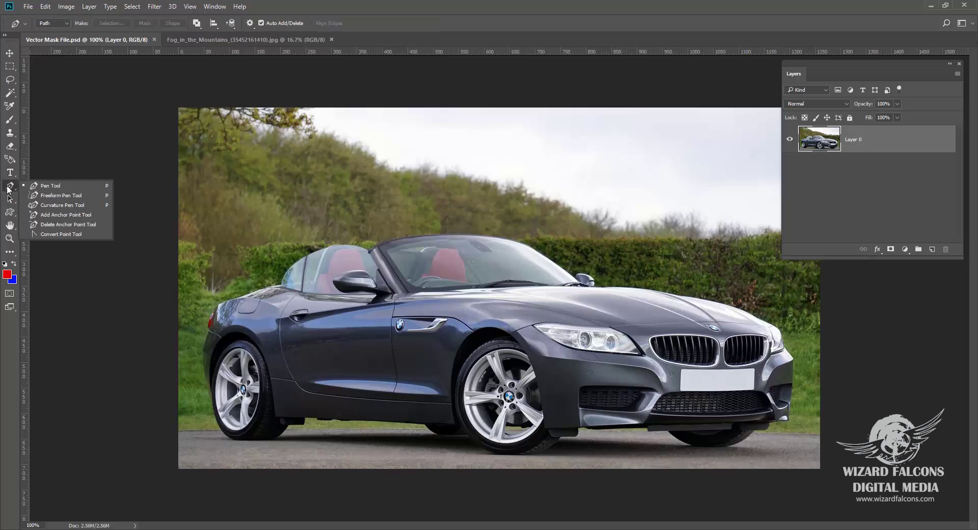
pyautogui.click(80, 185)
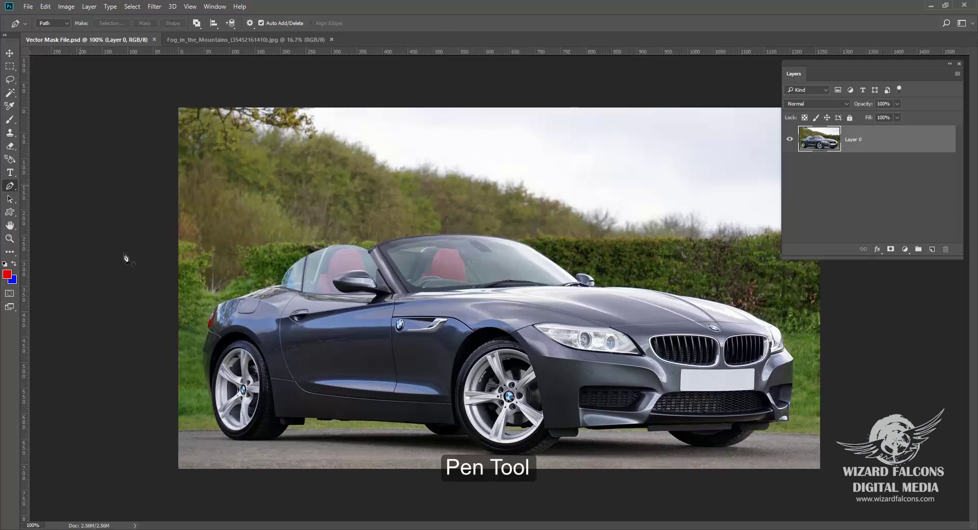
pyautogui.click(332, 442)
pyautogui.moveTo(282, 372); pyautogui.dragTo(291, 342)
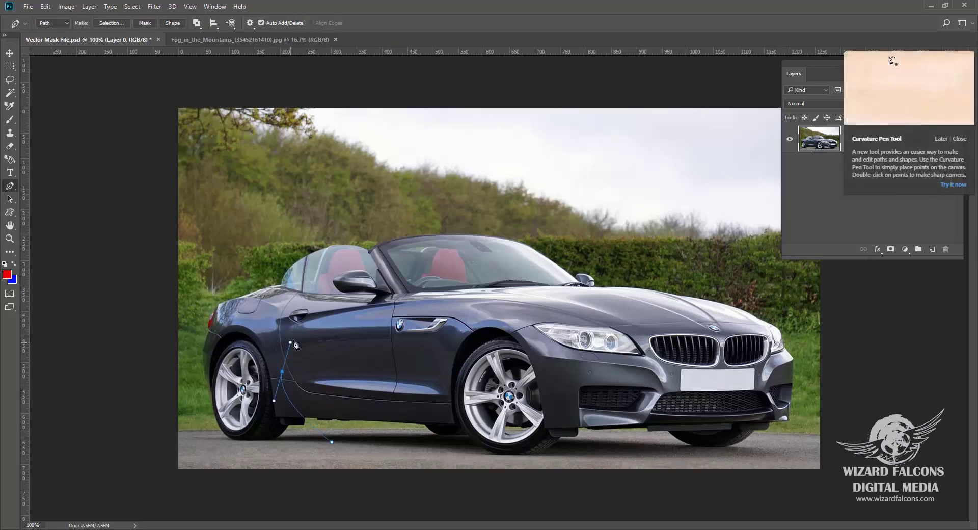
pyautogui.moveTo(363, 294); pyautogui.dragTo(423, 289)
pyautogui.moveTo(523, 300); pyautogui.dragTo(571, 324)
pyautogui.moveTo(595, 392); pyautogui.dragTo(563, 426)
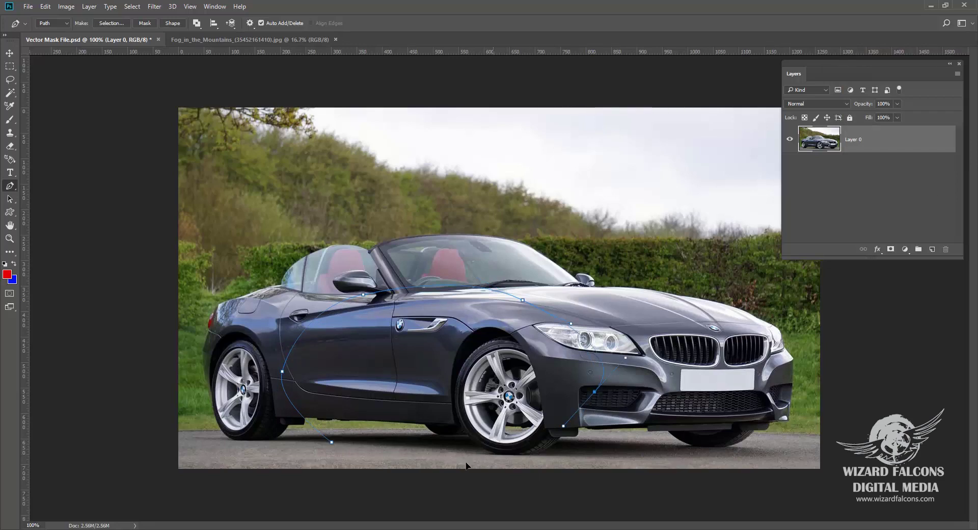
pyautogui.click(489, 459)
pyautogui.click(333, 445)
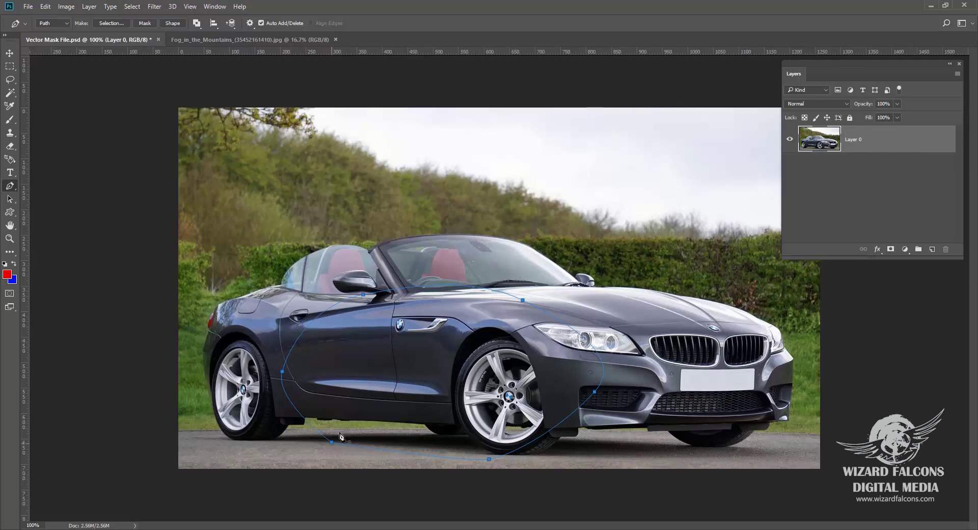
# Add a layer mask and a vector mask based on the drawn path to Layer 0
pyautogui.click(891, 249)
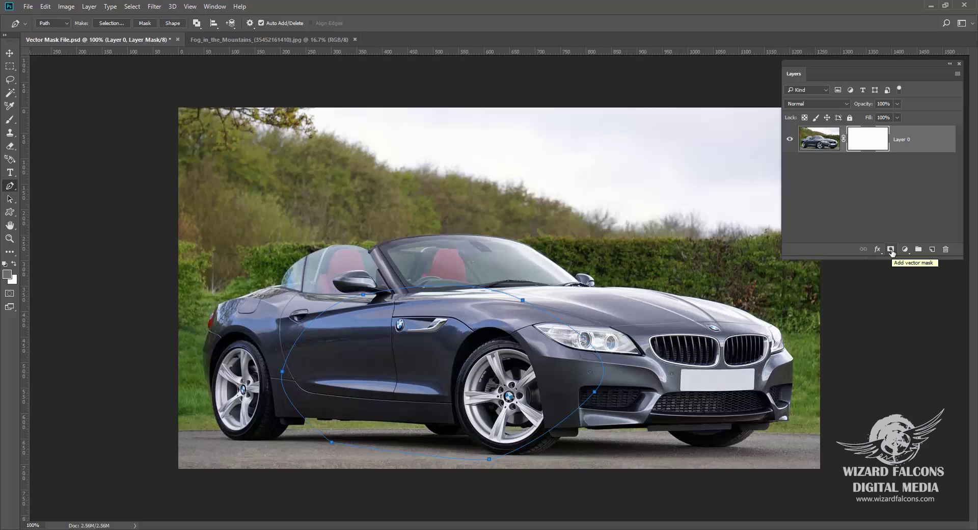
pyautogui.click(891, 250)
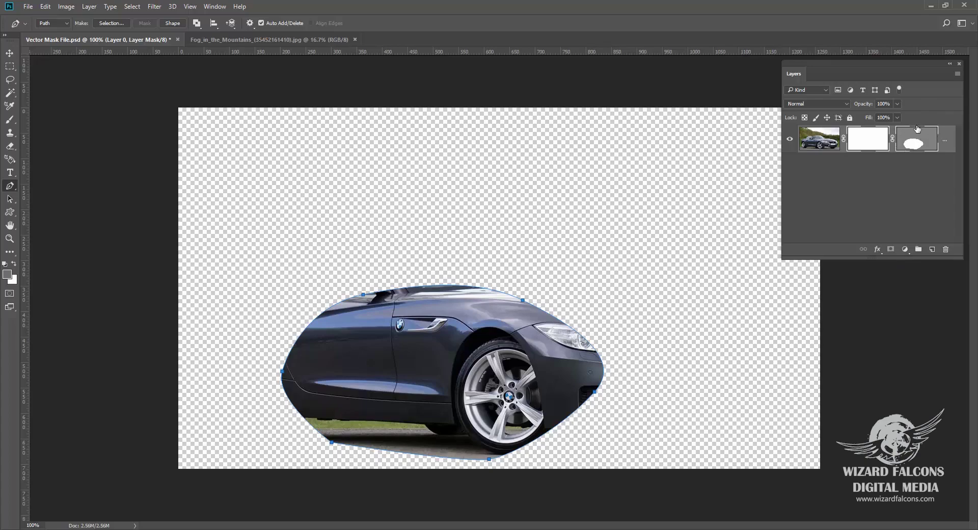
pyautogui.click(932, 149)
# Move the whole vector mask path up over the car's windshield and seats with the Path Selection tool
pyautogui.rightClick(11, 187)
pyautogui.rightClick(9, 199)
pyautogui.click(71, 201)
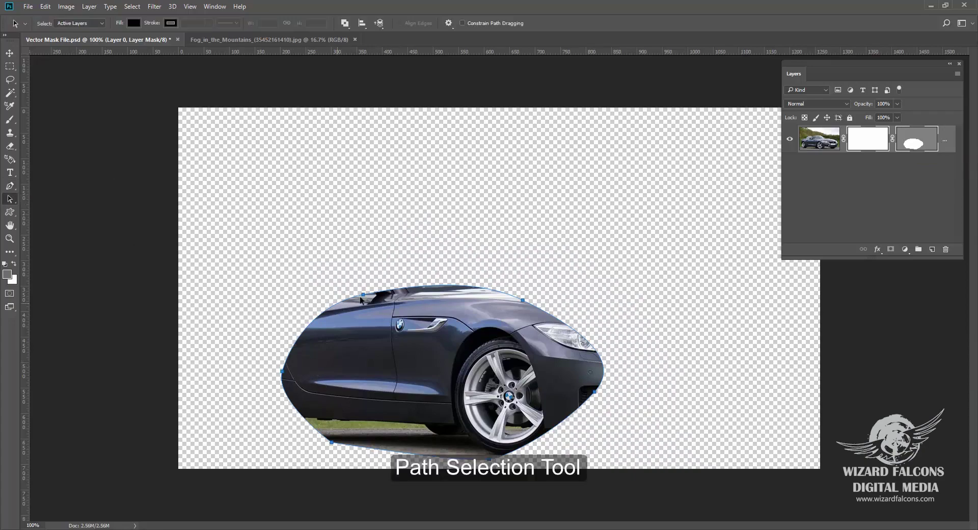
pyautogui.moveTo(365, 297); pyautogui.dragTo(364, 231)
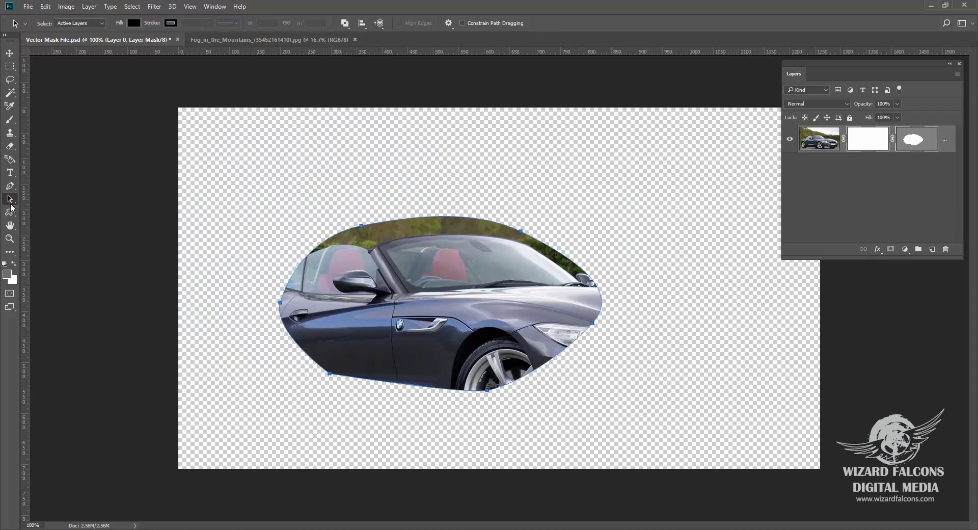
# Reshape the vector mask with the Direct Selection tool, adjusting the upper-right curve and pulling the right and lower anchor points outward
pyautogui.moveTo(10, 199); pyautogui.dragTo(66, 208)
pyautogui.click(521, 231)
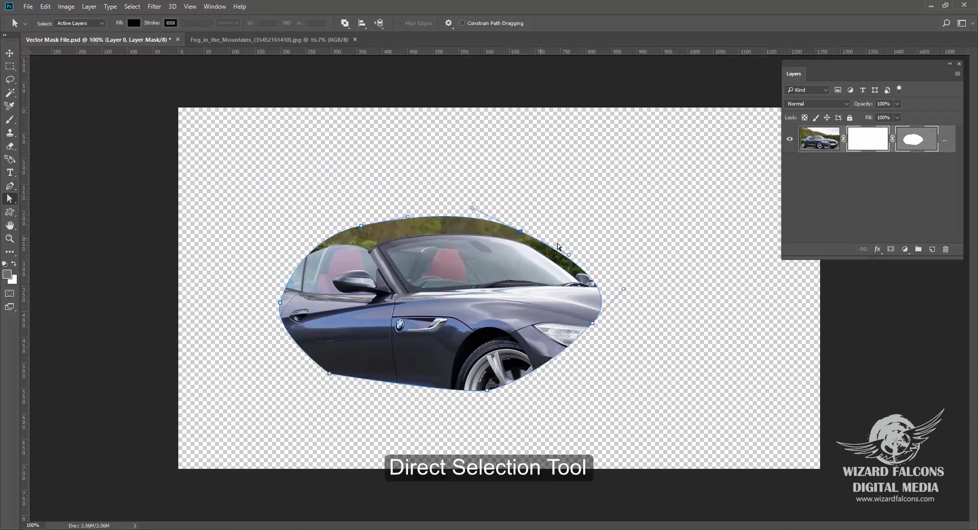
pyautogui.moveTo(573, 250); pyautogui.dragTo(561, 284)
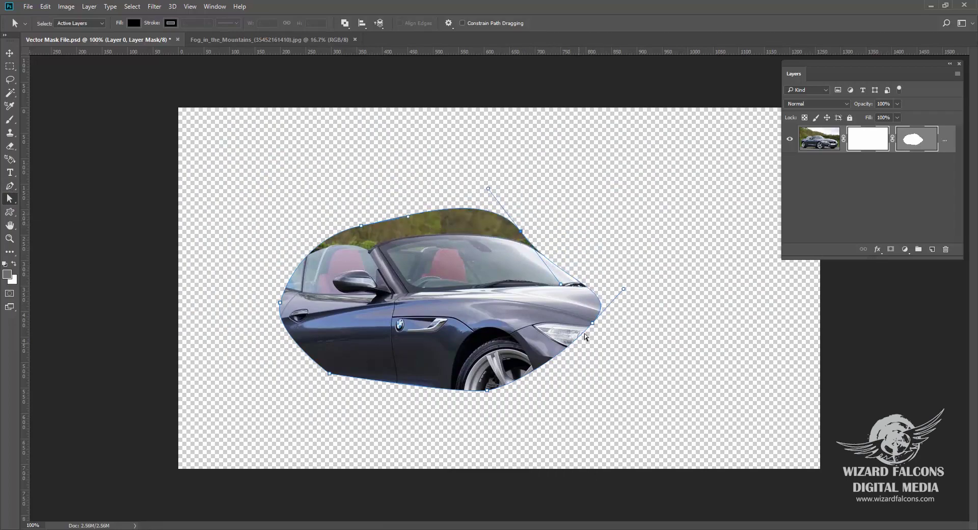
pyautogui.moveTo(592, 323); pyautogui.dragTo(613, 376)
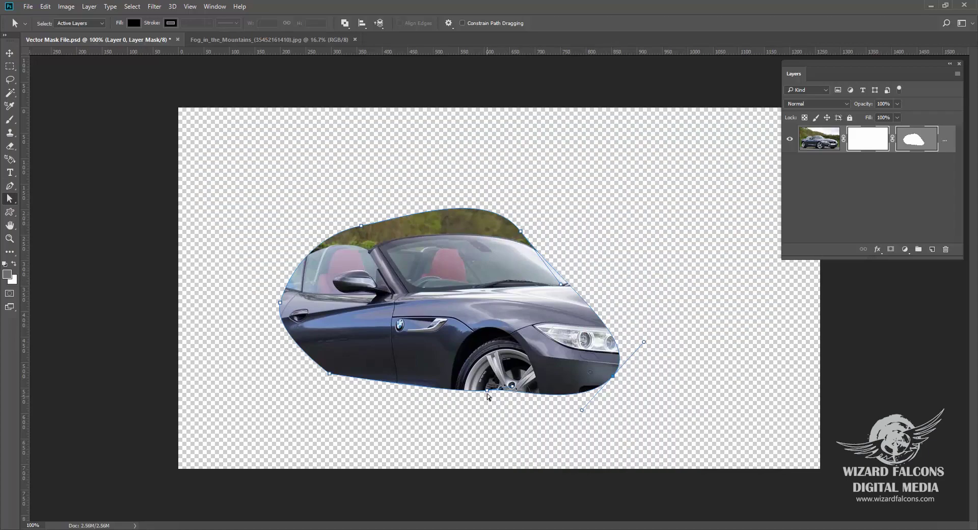
pyautogui.moveTo(487, 393); pyautogui.dragTo(464, 433)
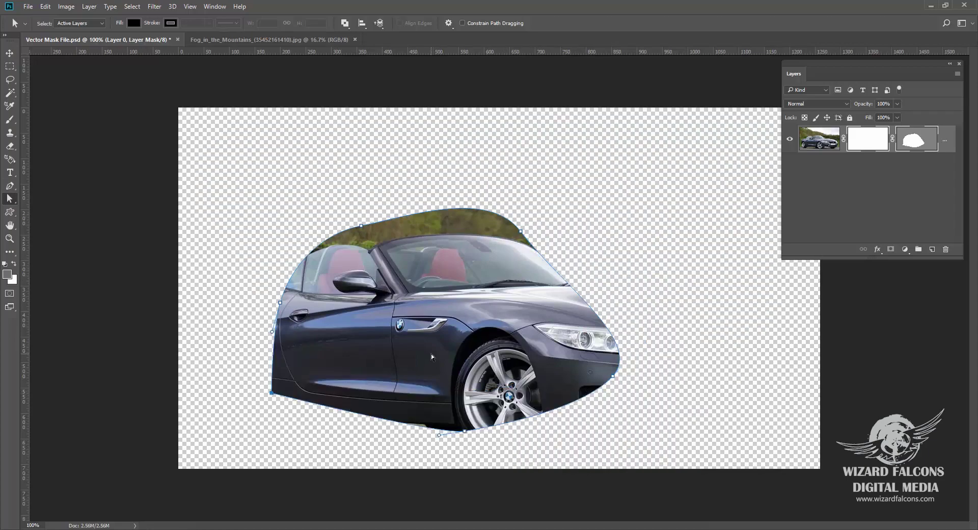
pyautogui.press('Return')
# Paint grey 707070 on Layer 0's layer mask with the Brush to partly fade the car's windshield and seats
pyautogui.click(918, 145)
pyautogui.click(863, 138)
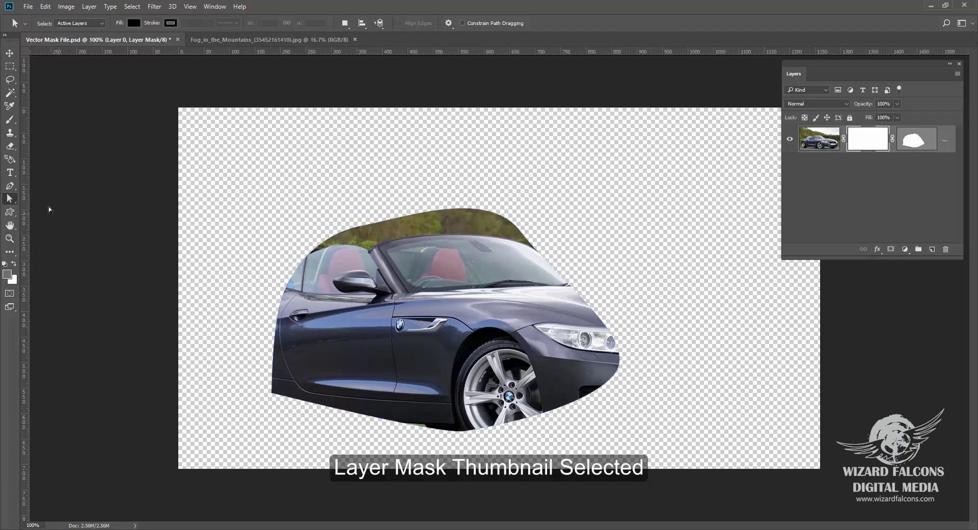
pyautogui.click(11, 121)
pyautogui.click(36, 121)
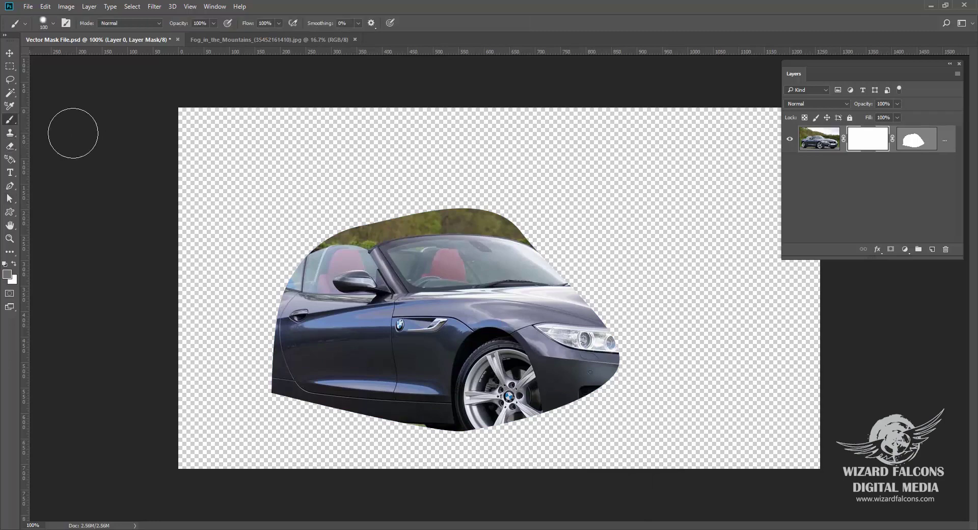
pyautogui.click(6, 277)
pyautogui.write('aaaaaa')
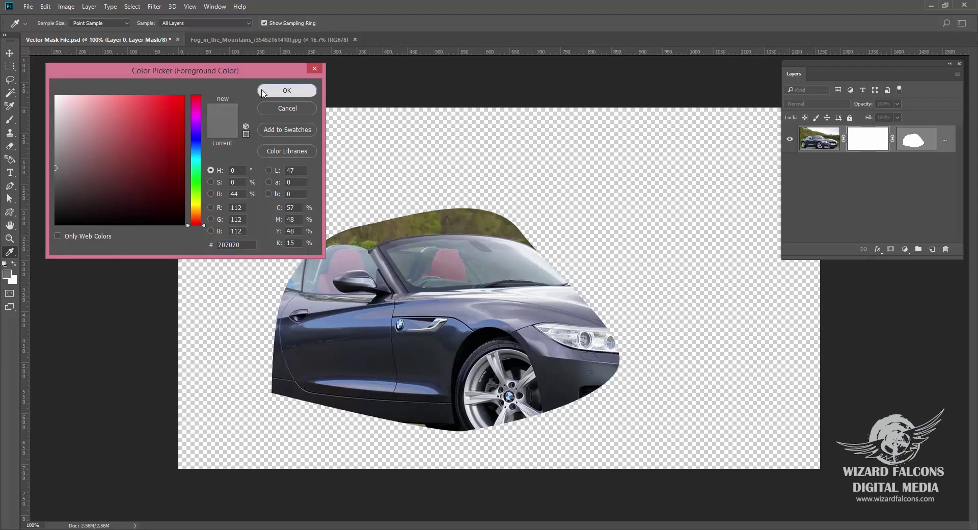
pyautogui.click(286, 91)
pyautogui.moveTo(359, 246)
pyautogui.mouseDown()
pyautogui.moveTo(474, 235)
pyautogui.moveTo(338, 207)
pyautogui.moveTo(509, 240)
pyautogui.moveTo(327, 287)
pyautogui.moveTo(296, 308)
pyautogui.moveTo(367, 298)
pyautogui.mouseUp()
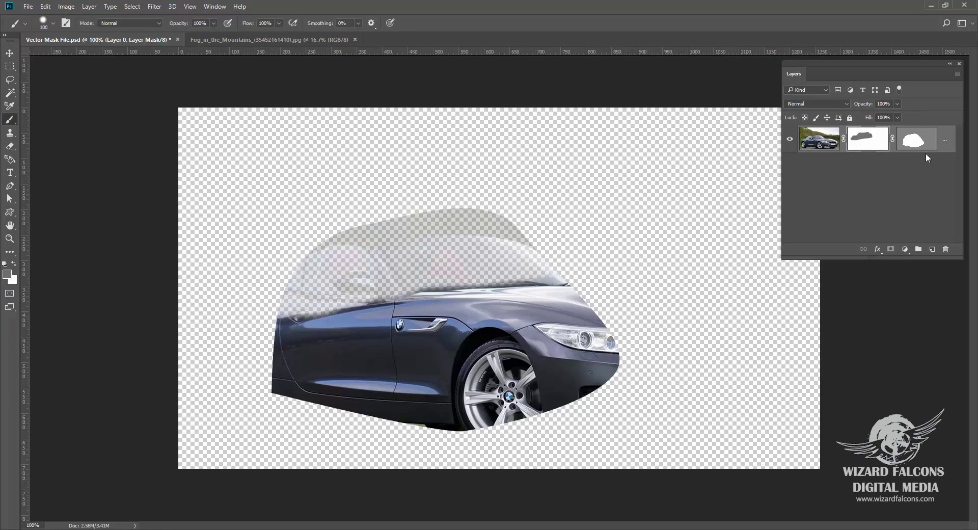
# Delete the layer mask from Layer 0 without applying it, keeping the vector mask
pyautogui.press('F12')
pyautogui.click(865, 139)
pyautogui.moveTo(864, 139); pyautogui.dragTo(946, 249)
pyautogui.click(533, 199)
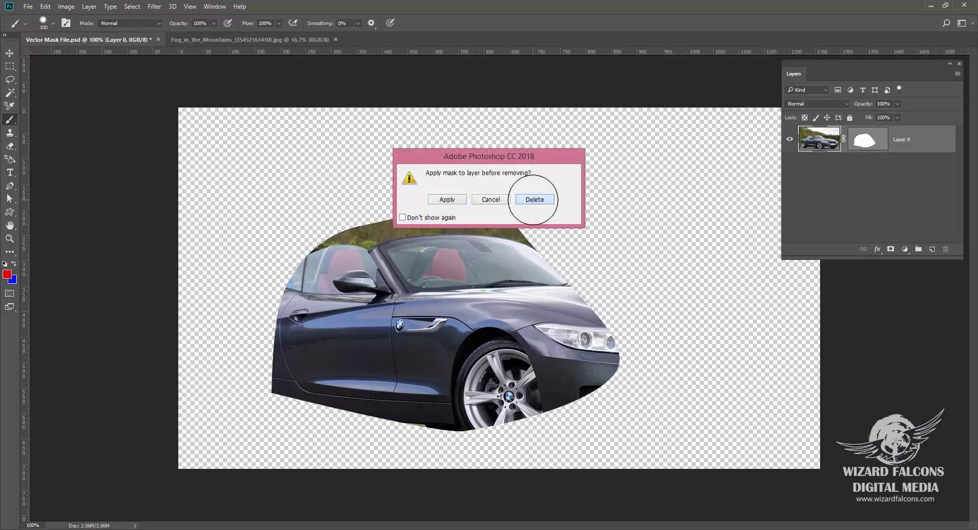
# Activate Layer 0's vector mask and move its upper-right anchor point up and outward with the Direct Selection tool
pyautogui.press('a')
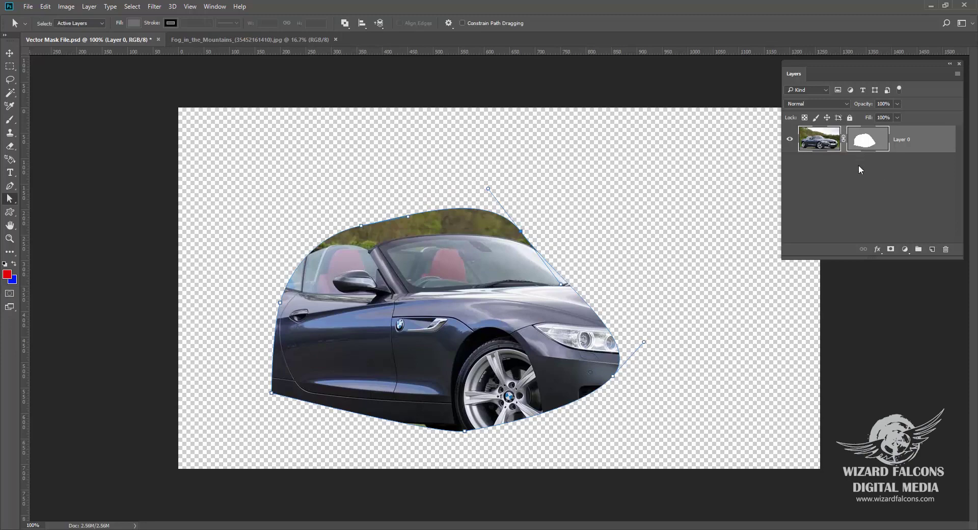
pyautogui.click(864, 138)
pyautogui.click(884, 143)
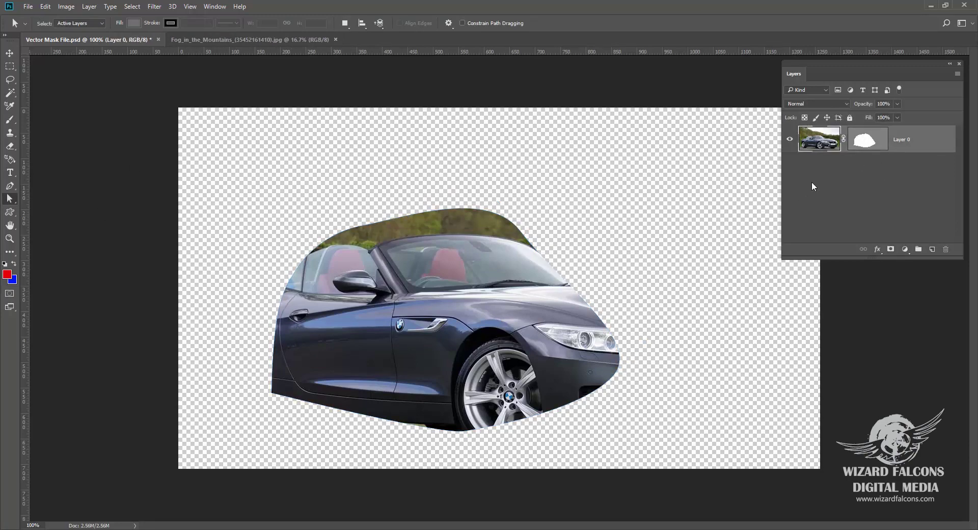
pyautogui.click(868, 139)
pyautogui.moveTo(12, 200); pyautogui.dragTo(45, 211)
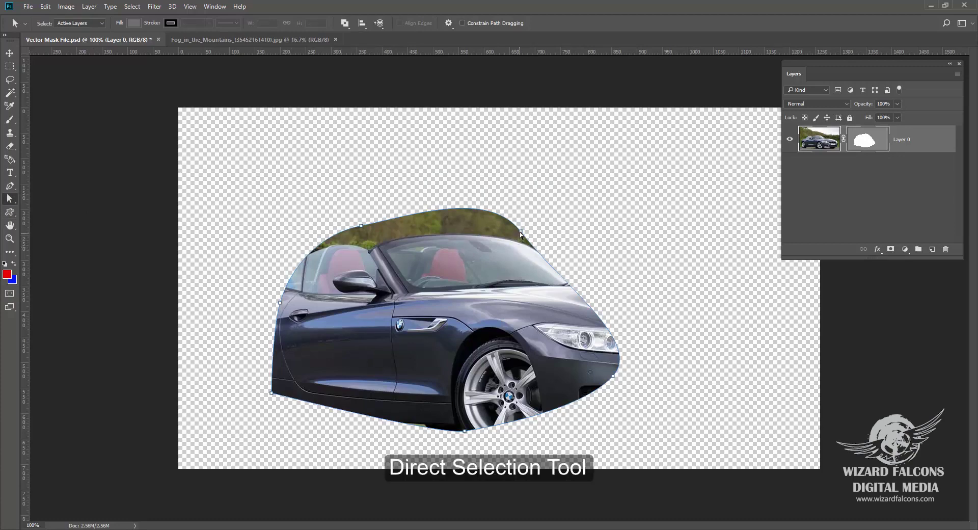
pyautogui.moveTo(520, 231); pyautogui.dragTo(530, 200)
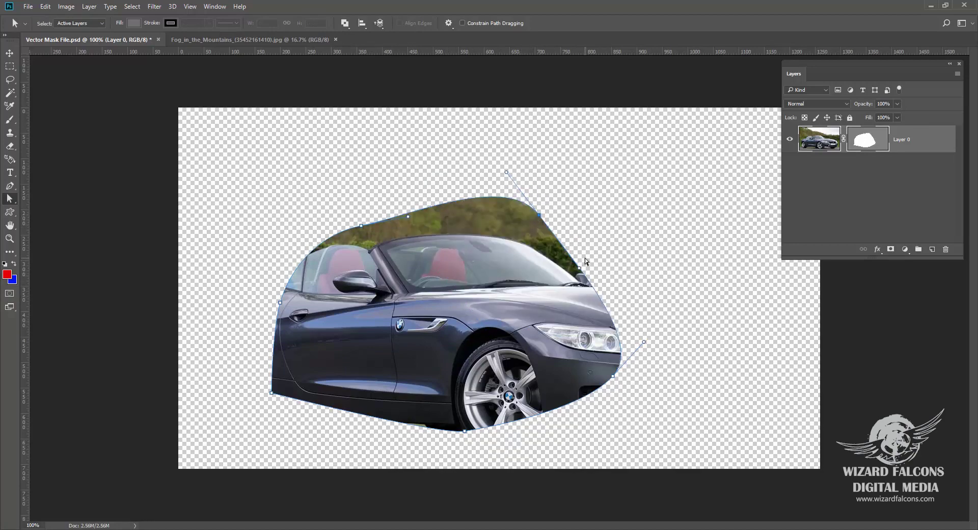
# Display the Paths panel and place it beside the Layers panel
pyautogui.click(213, 6)
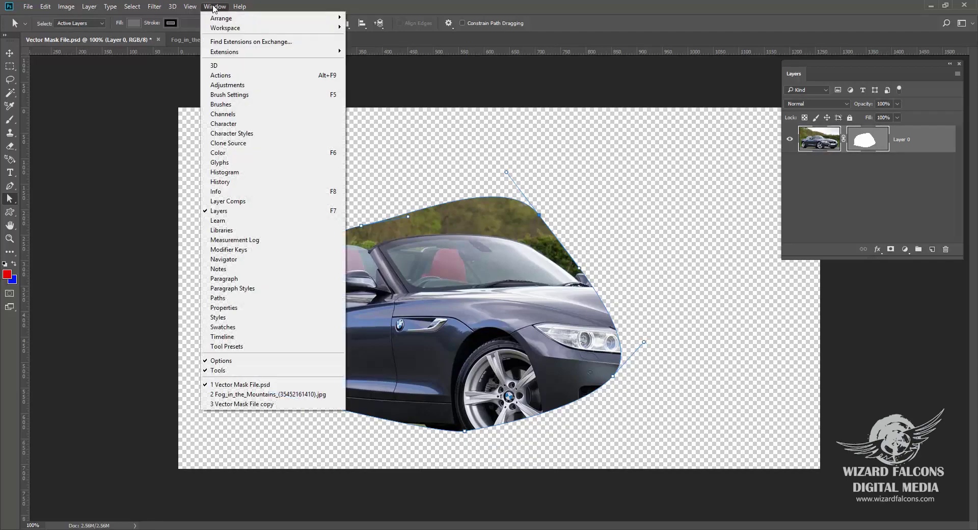
pyautogui.click(218, 299)
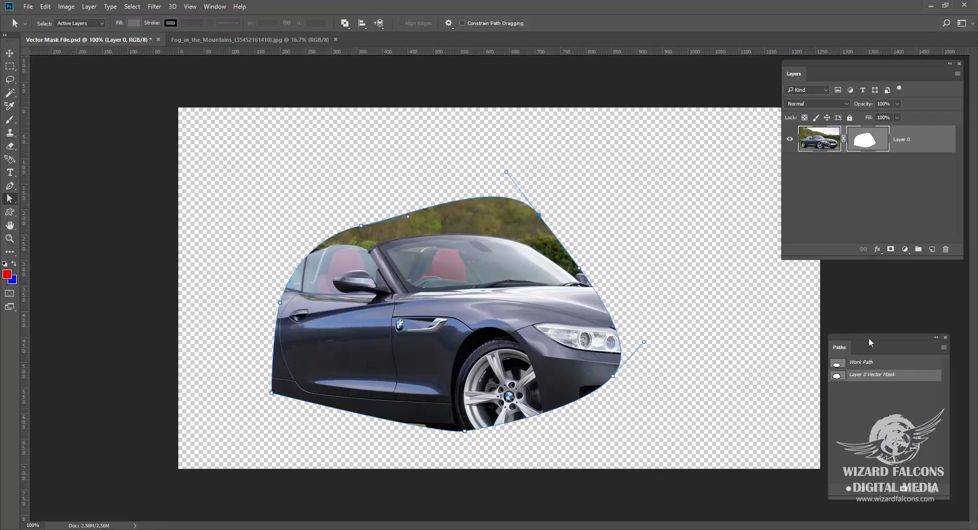
pyautogui.moveTo(870, 337); pyautogui.dragTo(669, 82)
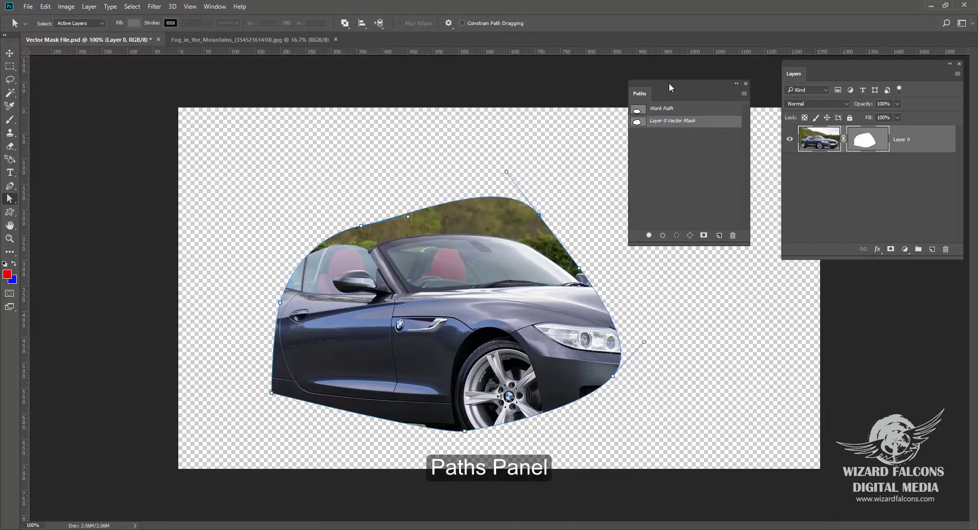
# Compare the Work Path with the Layer 0 Vector Mask path and move the vector mask's upper-right anchor point upward
pyautogui.click(666, 109)
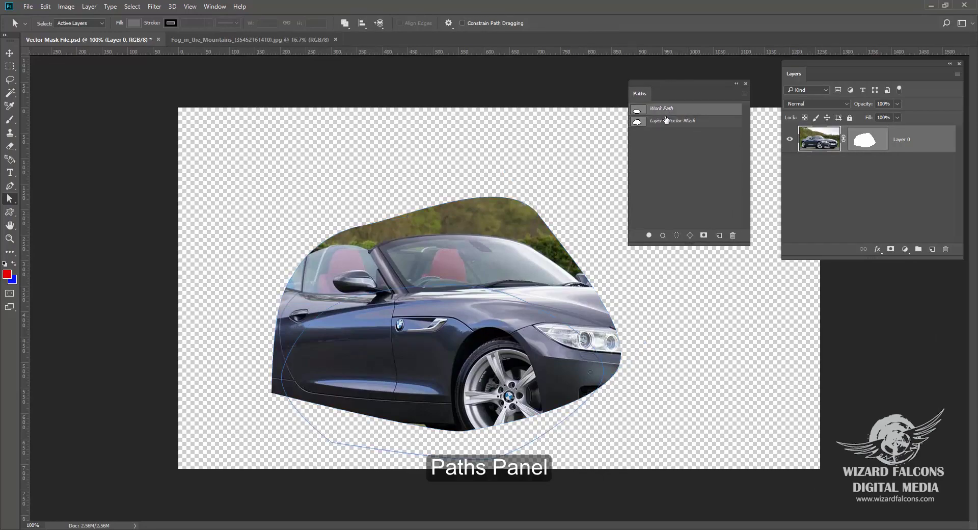
pyautogui.click(667, 122)
pyautogui.click(658, 109)
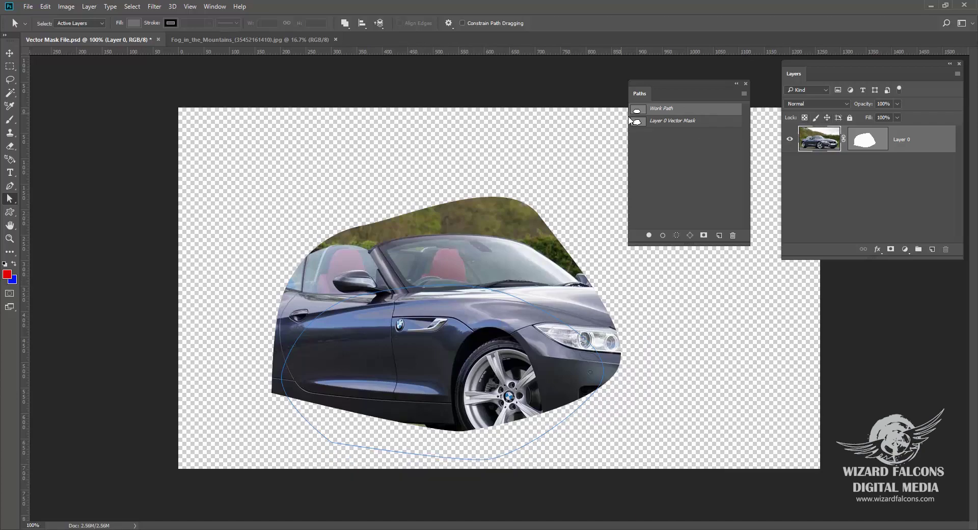
pyautogui.click(687, 122)
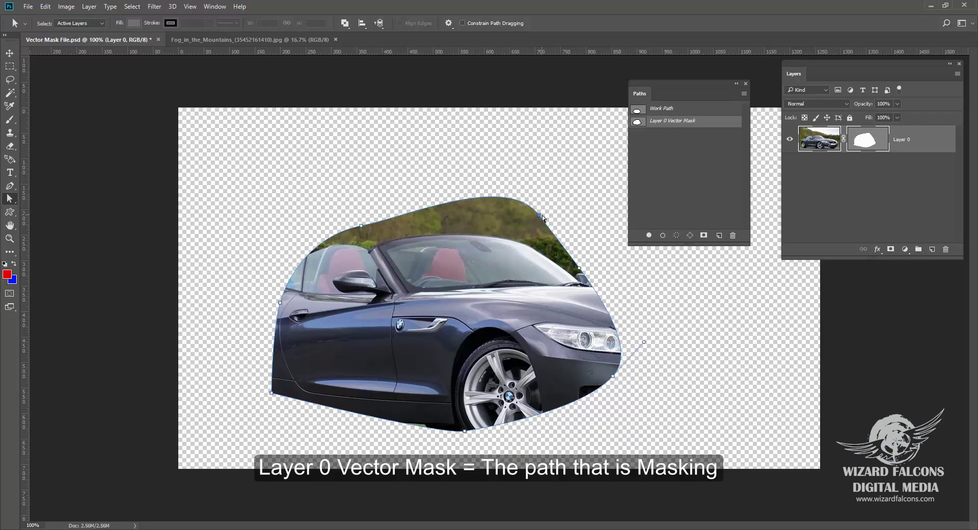
pyautogui.moveTo(539, 215); pyautogui.dragTo(550, 174)
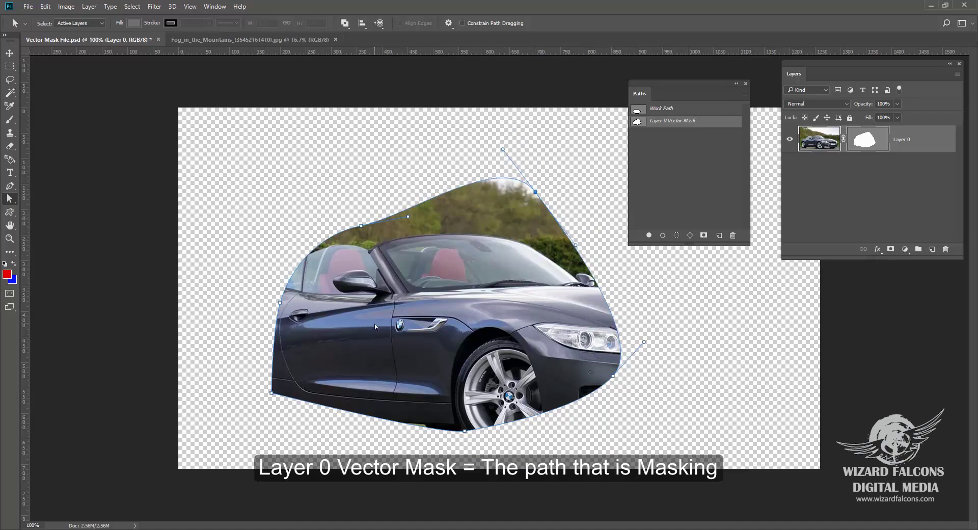
# Select the Work Path and try to move its bottom anchor point to the left
pyautogui.click(667, 109)
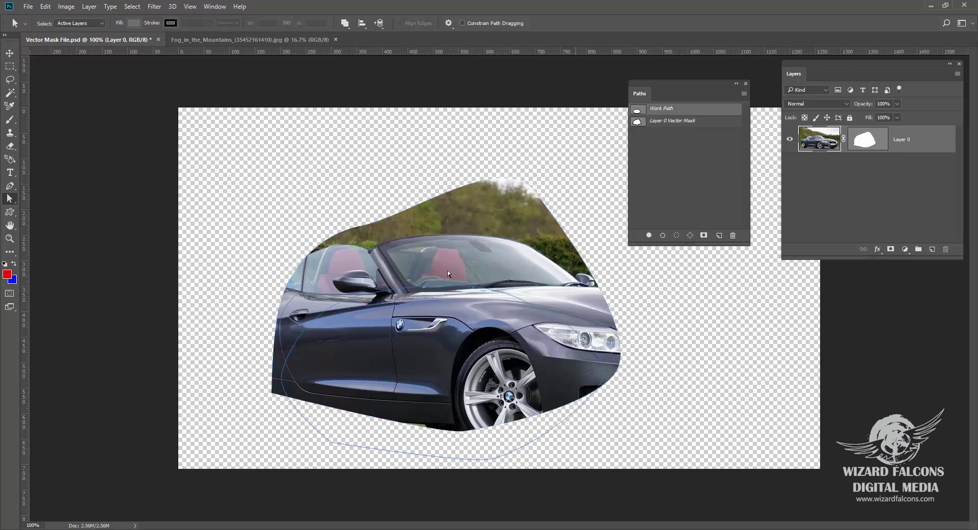
pyautogui.click(495, 460)
pyautogui.moveTo(493, 460); pyautogui.dragTo(443, 466)
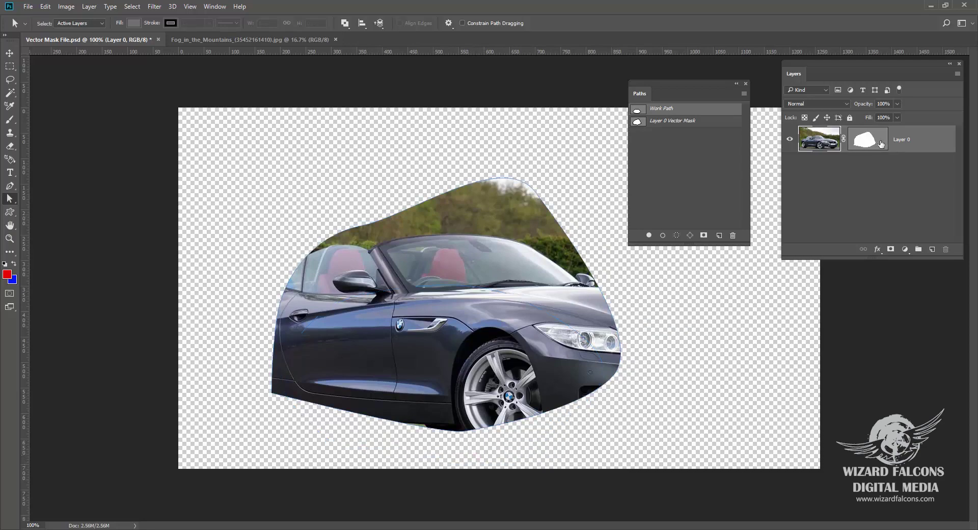
# Delete the vector mask from Layer 0 and remove the Work Path
pyautogui.moveTo(871, 147); pyautogui.dragTo(946, 249)
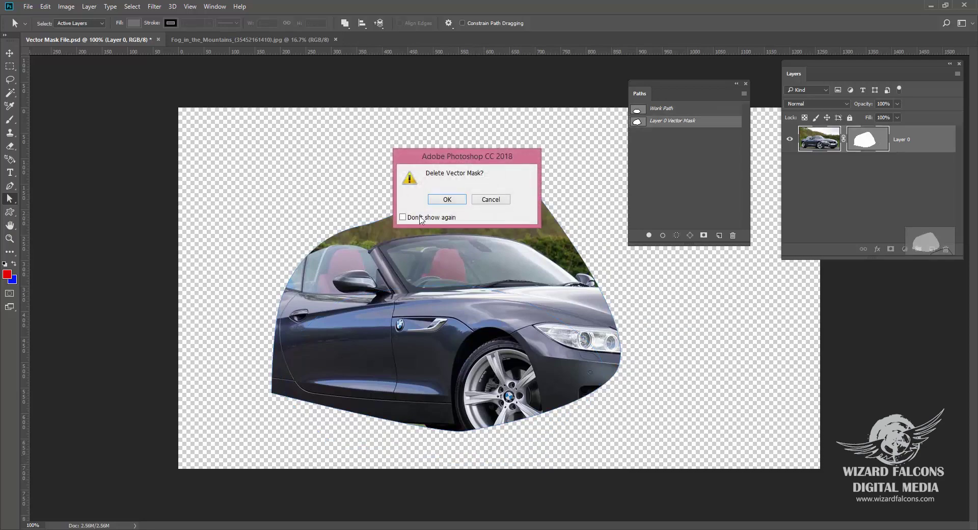
pyautogui.click(448, 200)
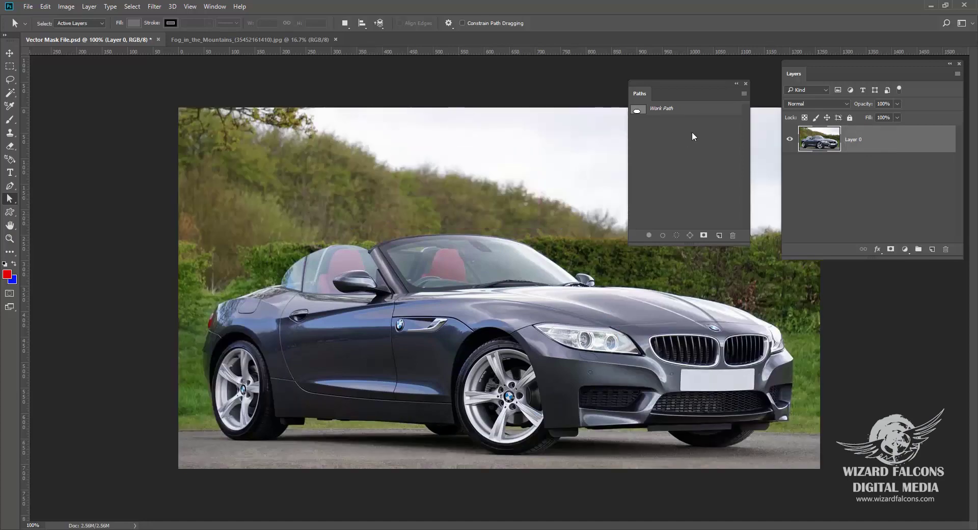
pyautogui.moveTo(675, 110); pyautogui.dragTo(733, 235)
# Draw a closed Pen tool path around the car's door, lower windshield and part of the front wheel
pyautogui.click(10, 187)
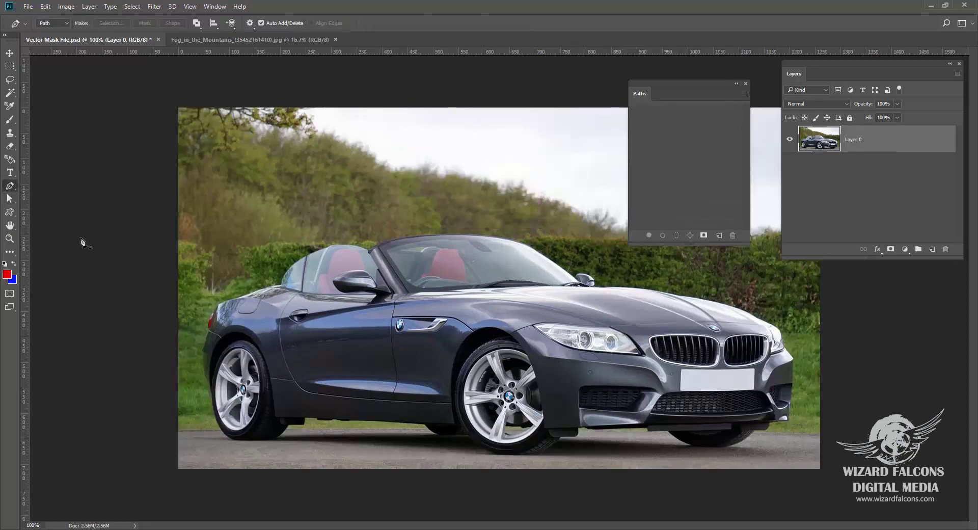
pyautogui.click(382, 417)
pyautogui.moveTo(298, 360); pyautogui.dragTo(316, 317)
pyautogui.click(388, 263)
pyautogui.moveTo(540, 286); pyautogui.dragTo(559, 315)
pyautogui.click(543, 364)
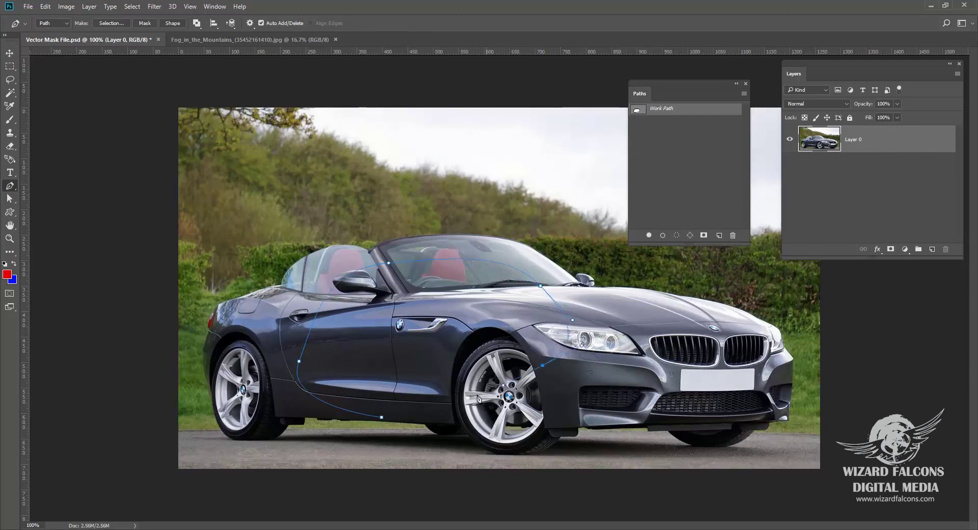
pyautogui.click(462, 397)
pyautogui.click(447, 404)
pyautogui.click(432, 411)
pyautogui.click(382, 417)
pyautogui.click(382, 418)
# Add a layer mask and a vector mask from the path to Layer 0, and move the vector mask's upper-right anchor point upward
pyautogui.click(892, 249)
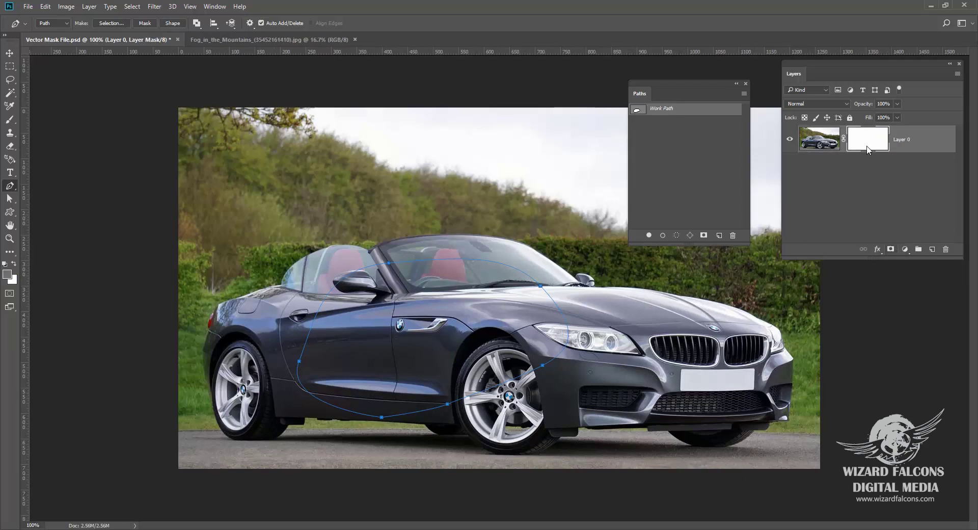
pyautogui.click(891, 249)
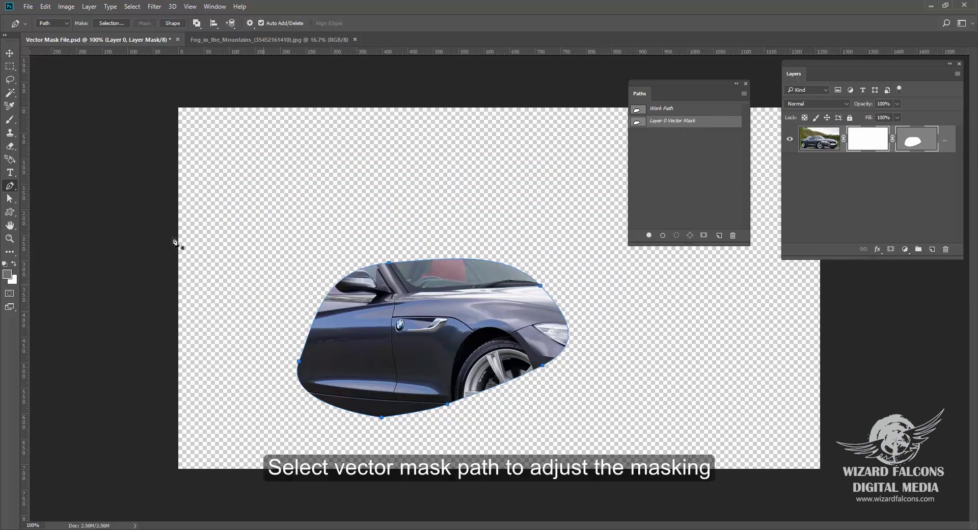
pyautogui.click(10, 199)
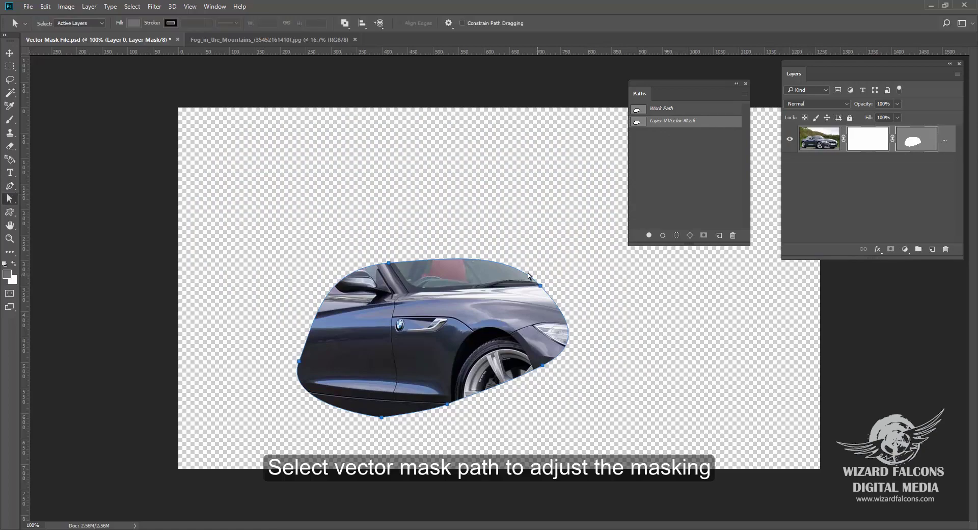
pyautogui.click(547, 289)
pyautogui.moveTo(540, 285); pyautogui.dragTo(531, 267)
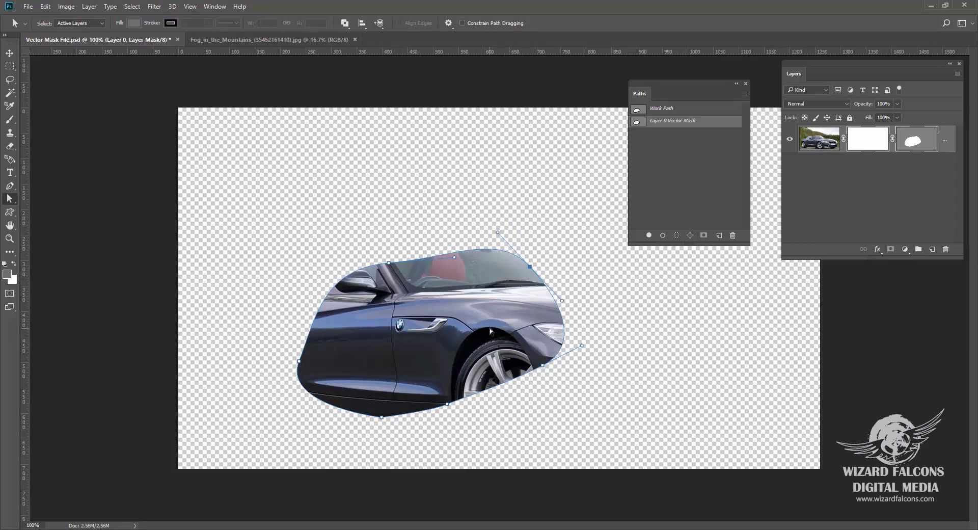
# Delete the vector mask and the layer mask from Layer 0 without applying the layer mask
pyautogui.moveTo(916, 142); pyautogui.dragTo(947, 247)
pyautogui.click(447, 199)
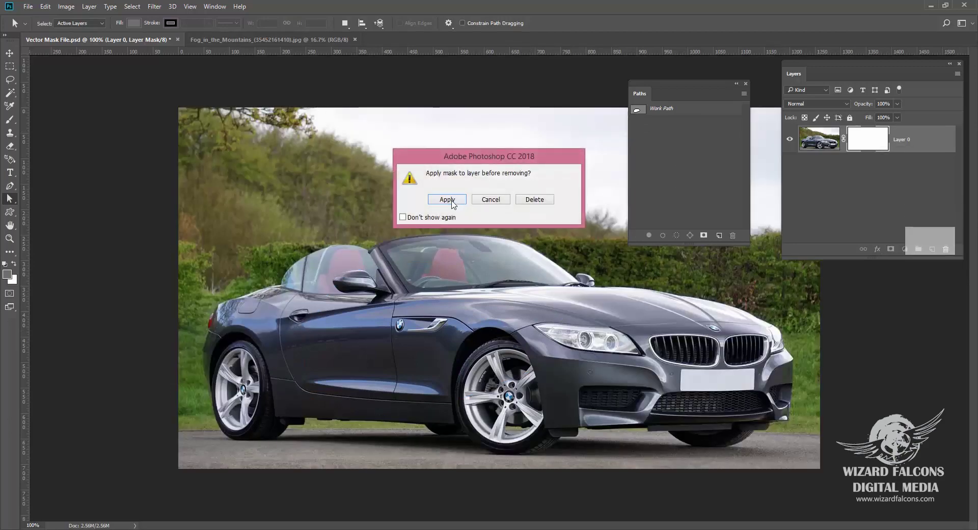
pyautogui.click(536, 200)
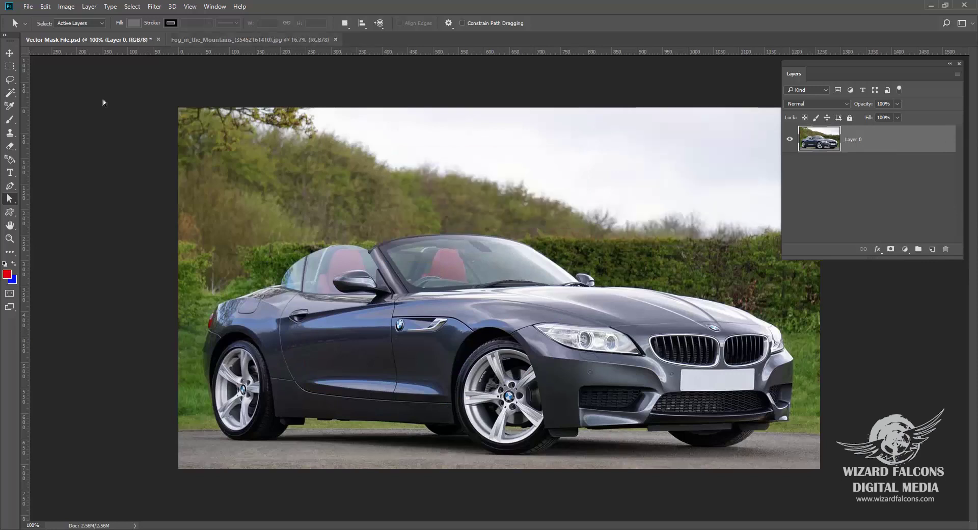
# Start a Pen tool path at the base of the windshield frame's left corner and curve it along the frame's upper edge
pyautogui.click(10, 185)
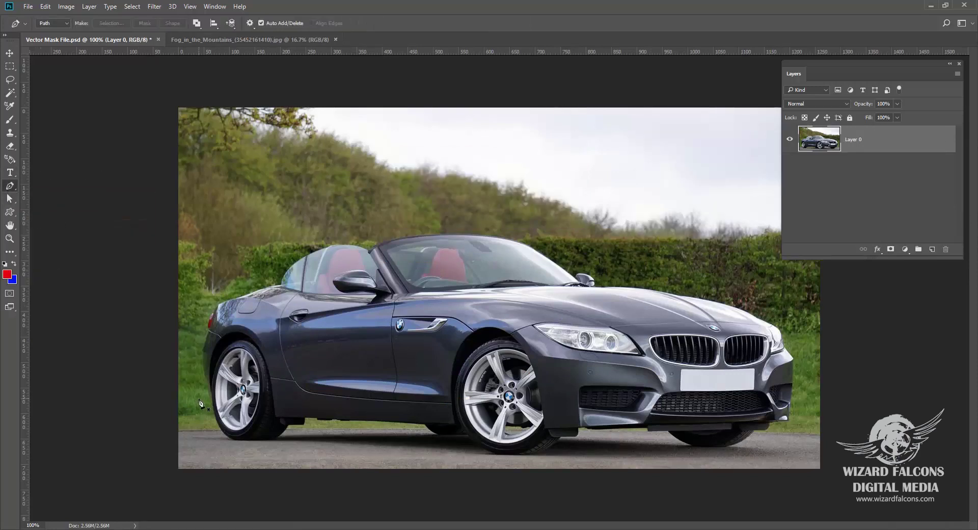
pyautogui.hotkey('ctrl', '+')
pyautogui.hotkey('ctrl', '+')
pyautogui.hotkey('ctrl', '+')
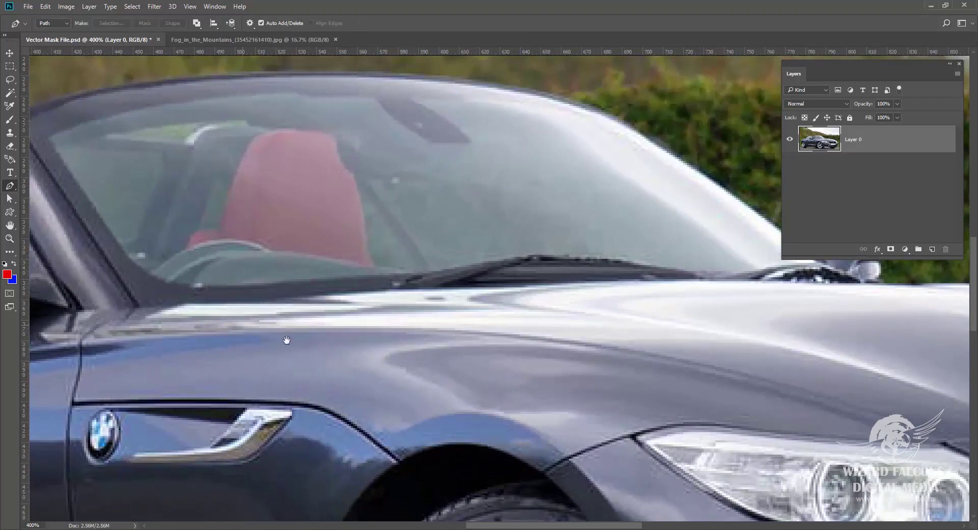
pyautogui.moveTo(192, 123); pyautogui.dragTo(294, 292)
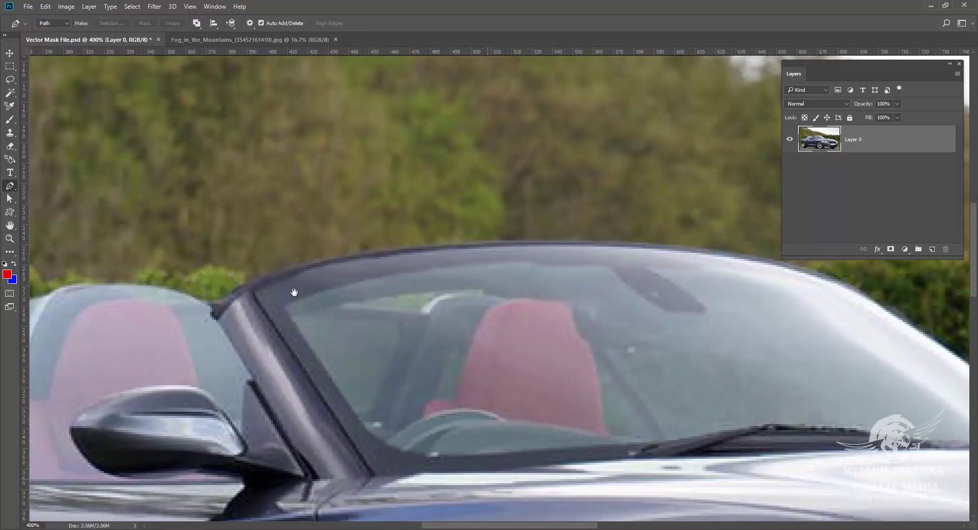
pyautogui.click(213, 307)
pyautogui.moveTo(575, 251); pyautogui.dragTo(618, 247)
# Continue the path down the windshield's sloping edge, around the far side mirror and along the hood's upper edge
pyautogui.moveTo(736, 317); pyautogui.dragTo(499, 288)
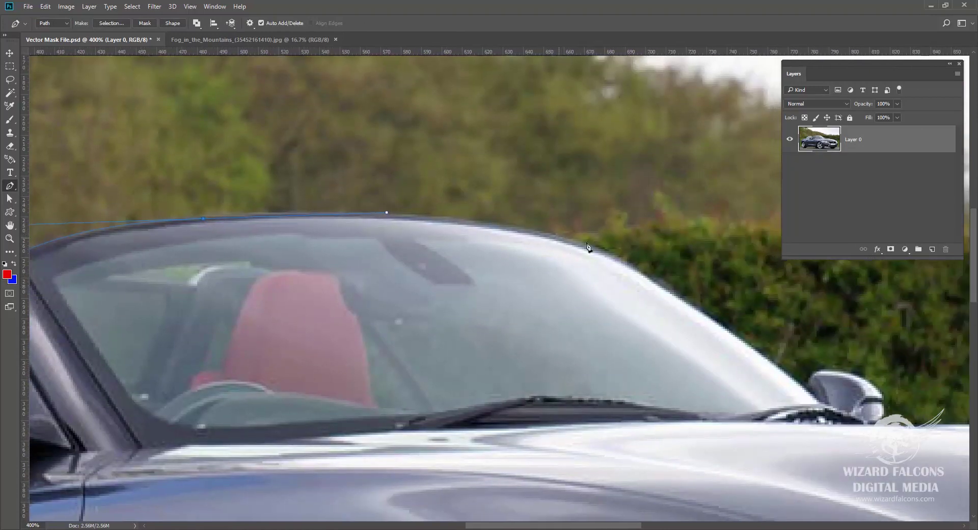
pyautogui.moveTo(591, 246); pyautogui.dragTo(481, 201)
pyautogui.keyDown('alt'); pyautogui.click(590, 245); pyautogui.keyUp('alt')
pyautogui.moveTo(599, 262); pyautogui.dragTo(661, 306)
pyautogui.click(653, 311)
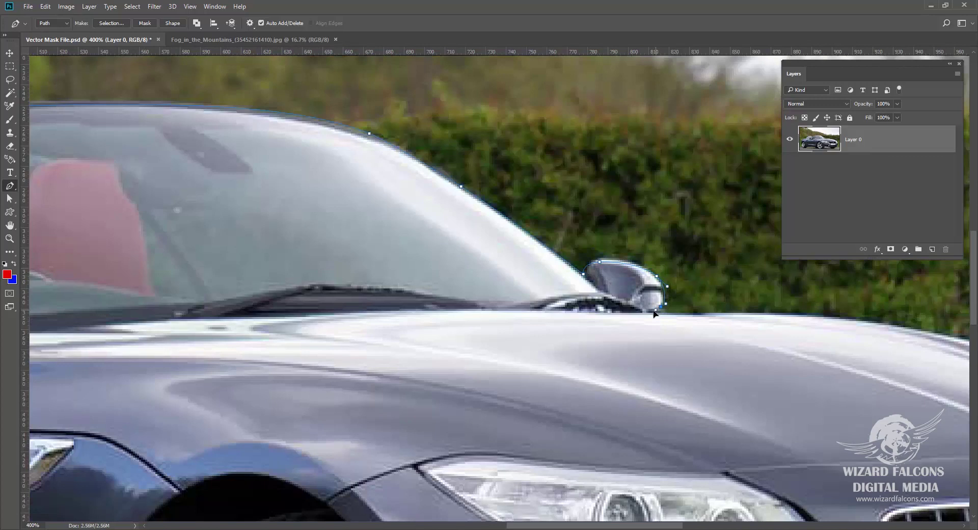
pyautogui.click(699, 313)
pyautogui.click(734, 314)
pyautogui.click(799, 313)
pyautogui.click(836, 316)
pyautogui.hotkey('ctrl', '-')
pyautogui.hotkey('ctrl', '-')
pyautogui.hotkey('ctrl', '-')
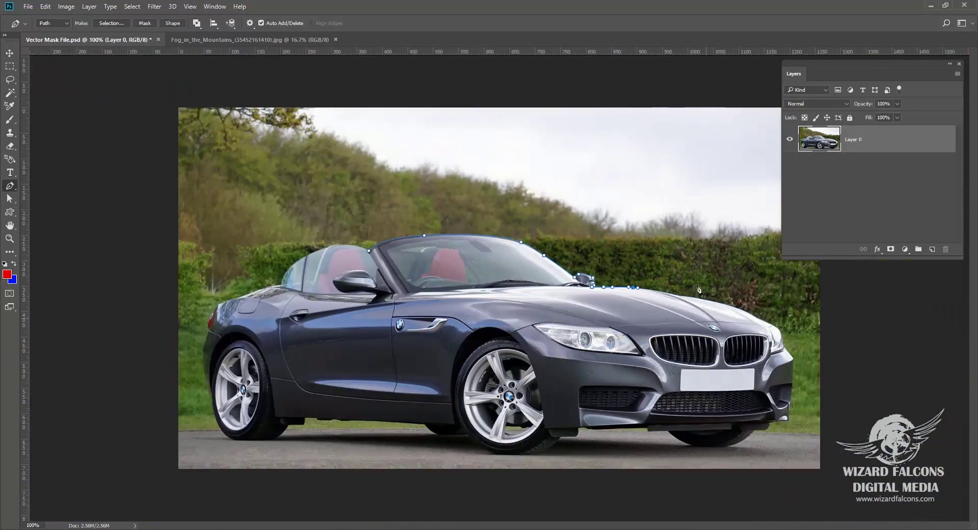
# Display the Paths panel and add a layer mask plus a vector mask from the completed car outline path to Layer 0
pyautogui.click(214, 6)
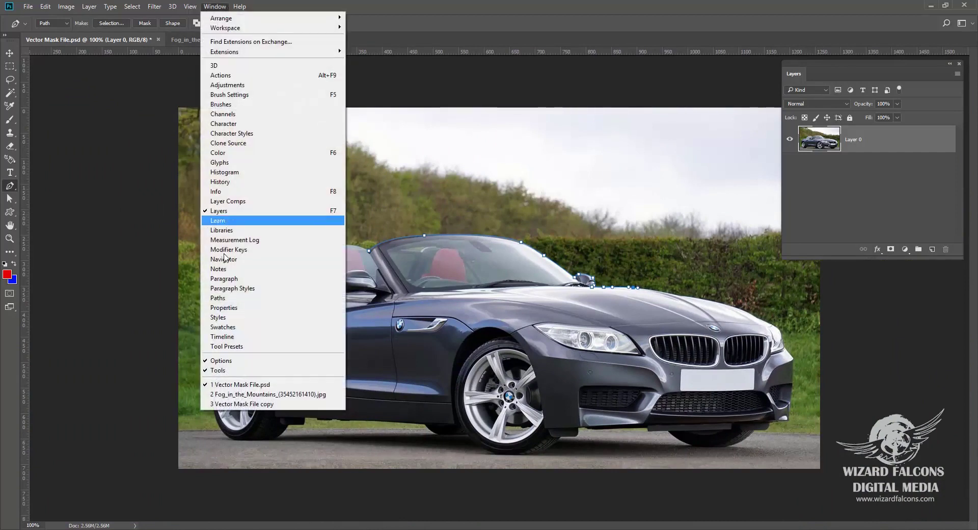
pyautogui.click(219, 298)
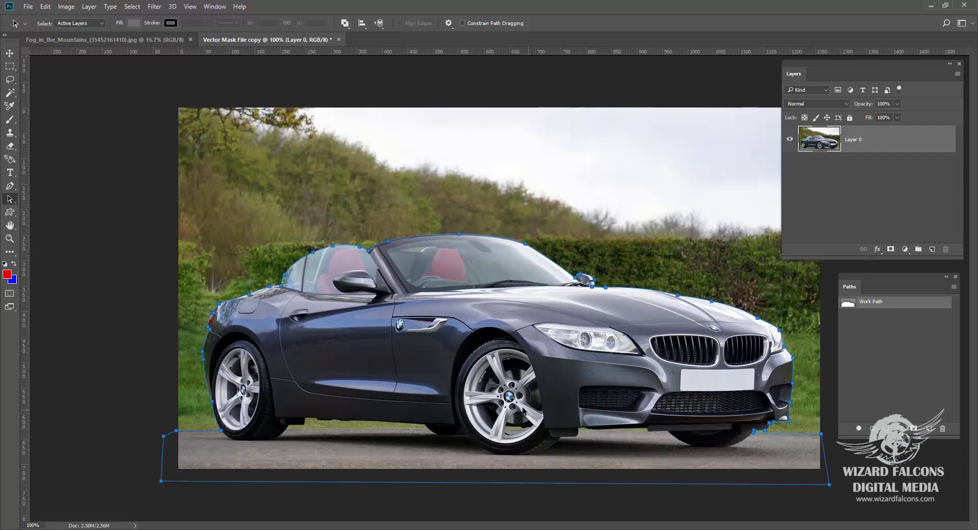
pyautogui.click(890, 250)
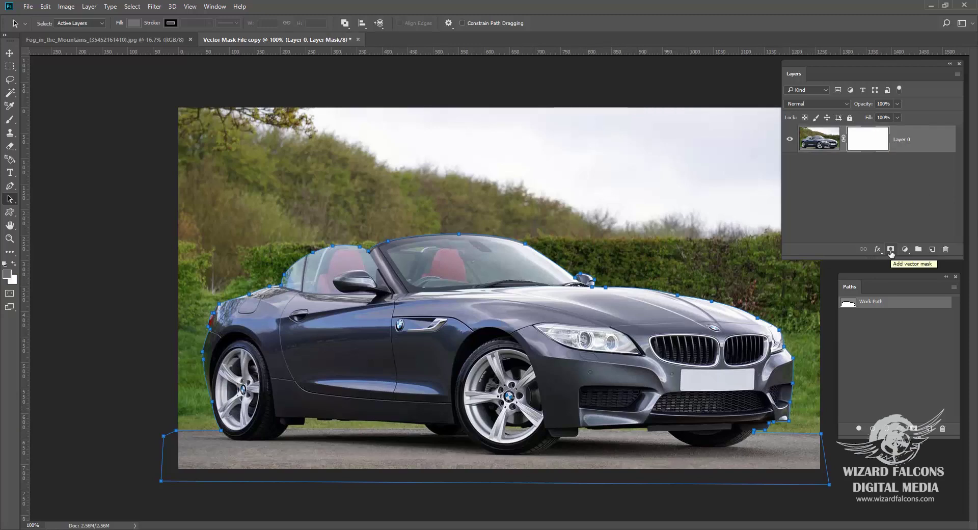
pyautogui.click(890, 249)
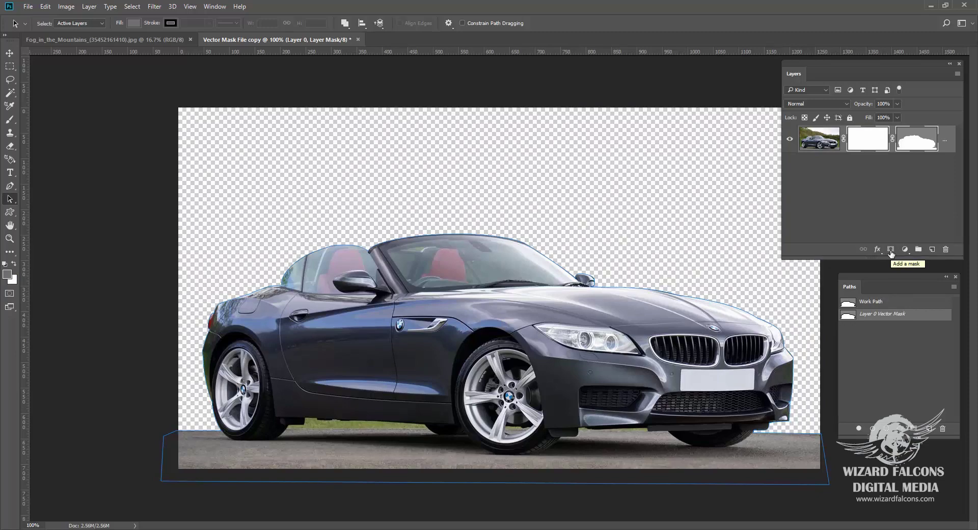
# Deselect and reselect the Layer 0 Vector Mask path to compare the cutout with and without its outline
pyautogui.click(895, 348)
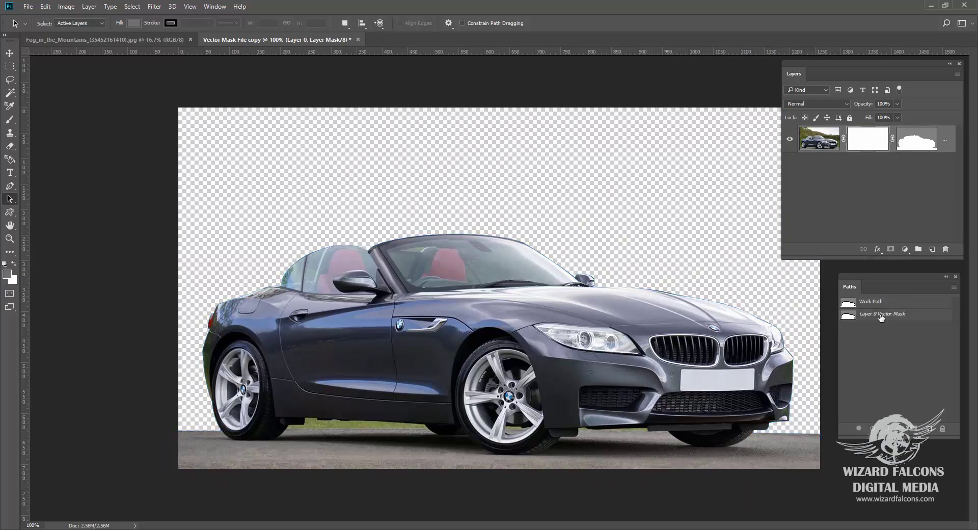
pyautogui.click(881, 316)
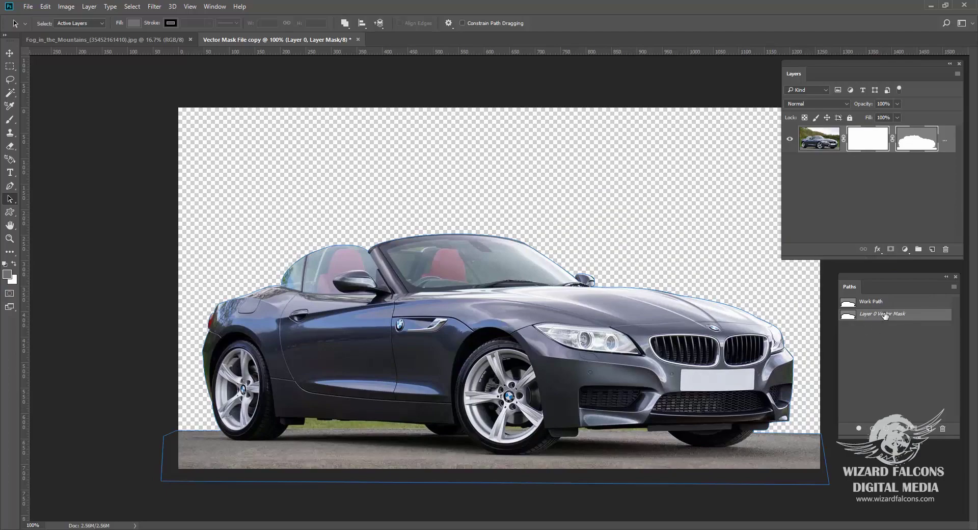
pyautogui.click(928, 376)
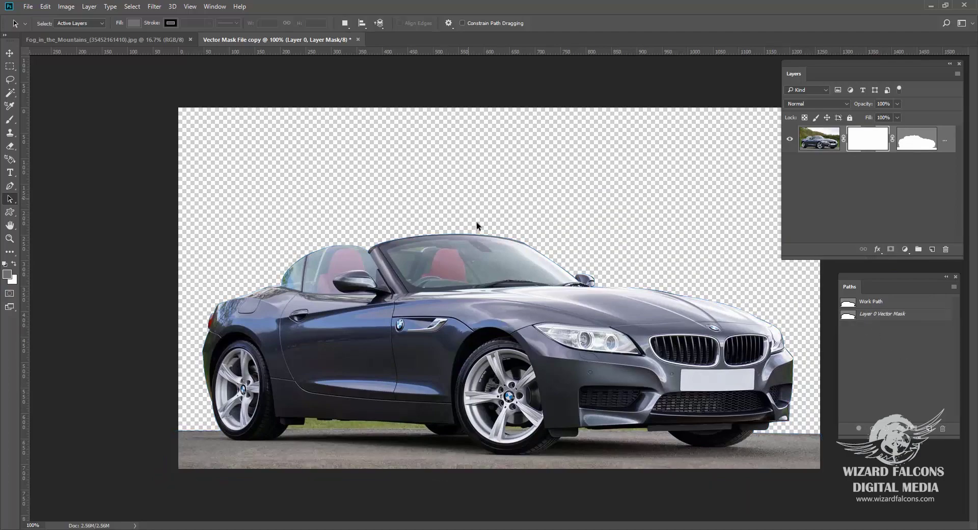
# Bring the Fog_in_the_Mountains image into the car document as a layer beneath Layer 0 and reposition it behind the car
pyautogui.moveTo(128, 41); pyautogui.dragTo(312, 230)
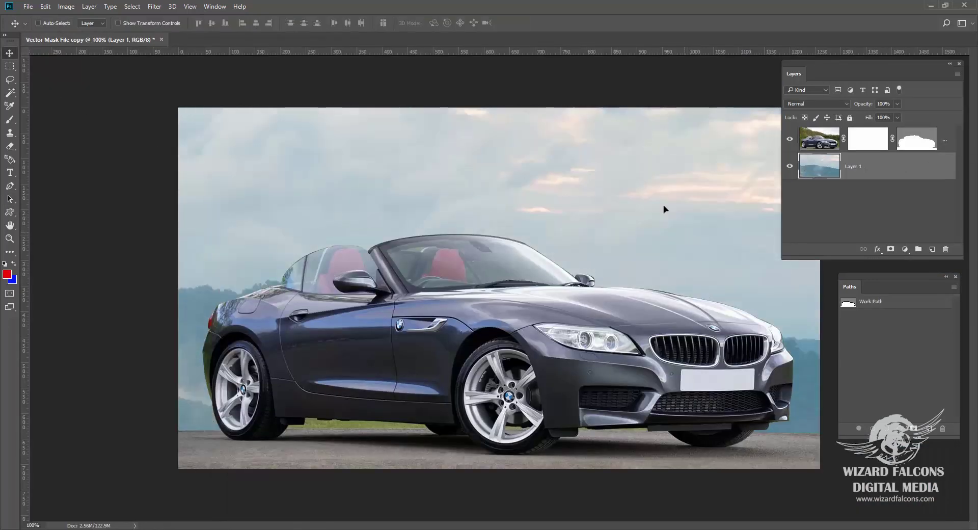
pyautogui.moveTo(666, 207); pyautogui.dragTo(662, 260)
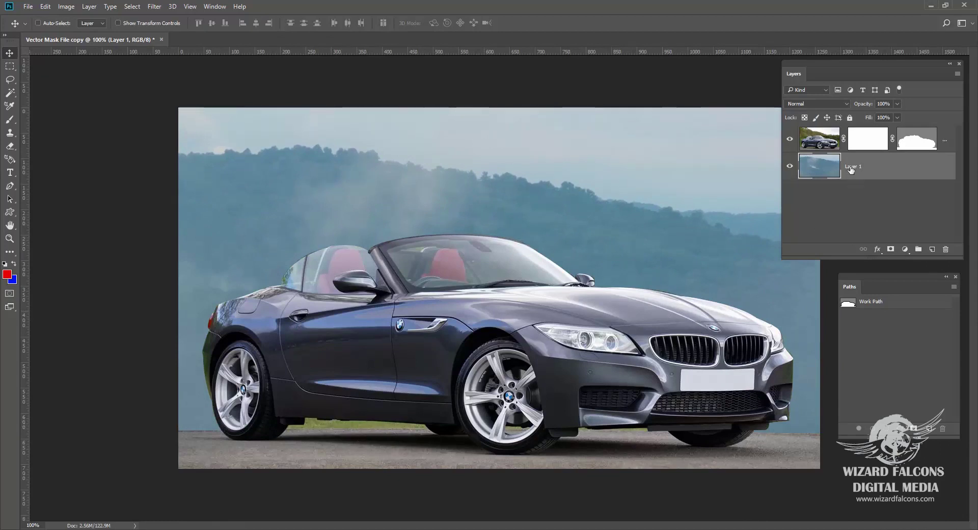
# Scale the mountain background on Layer 1 proportionally to 23.68% with Free Transform
pyautogui.press('ctrl')
pyautogui.hotkey('ctrl', 't')
pyautogui.hotkey('ctrl', '-')
pyautogui.hotkey('ctrl', '-')
pyautogui.hotkey('ctrl', '-')
pyautogui.hotkey('ctrl', '-')
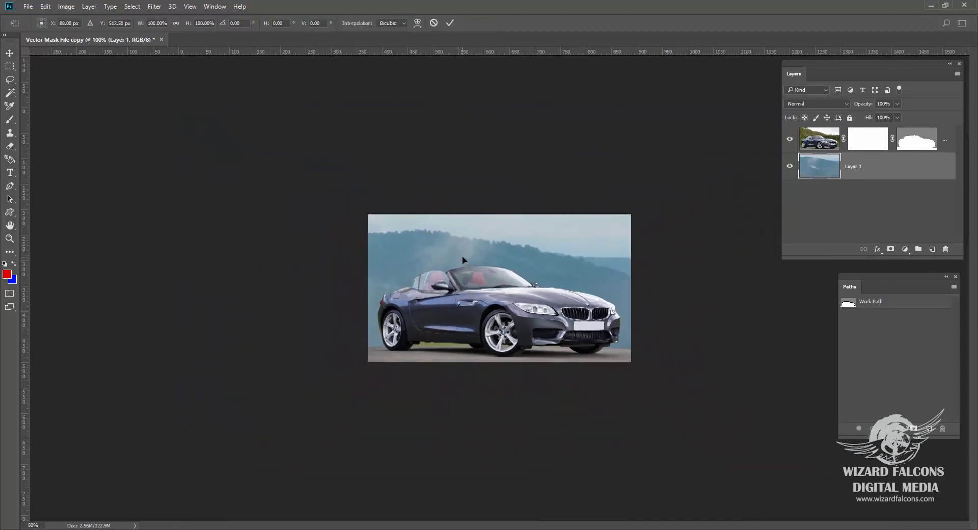
pyautogui.moveTo(87, 93); pyautogui.dragTo(386, 220)
# Move the scaled background so its right edge meets the canvas's right edge, and apply the transformation
pyautogui.hotkey('ctrl', '-')
pyautogui.hotkey('ctrl', '+')
pyautogui.hotkey('ctrl', '+')
pyautogui.hotkey('ctrl', '+')
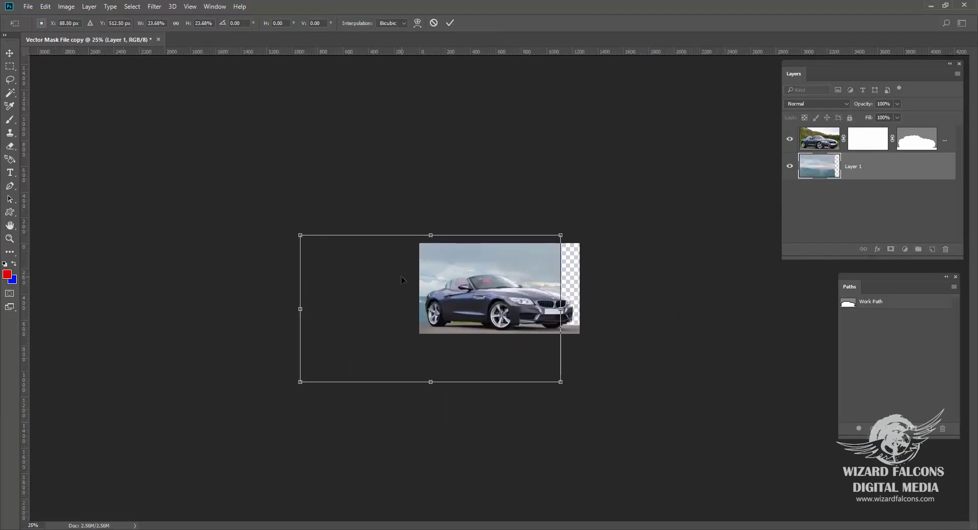
pyautogui.moveTo(304, 337); pyautogui.dragTo(370, 334)
pyautogui.hotkey('ctrl', '+')
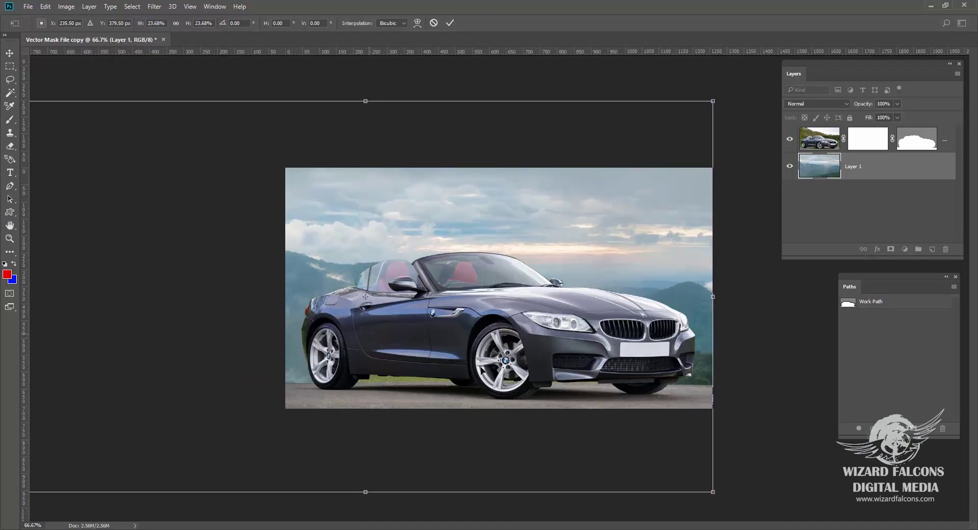
pyautogui.hotkey('ctrl', 'h')
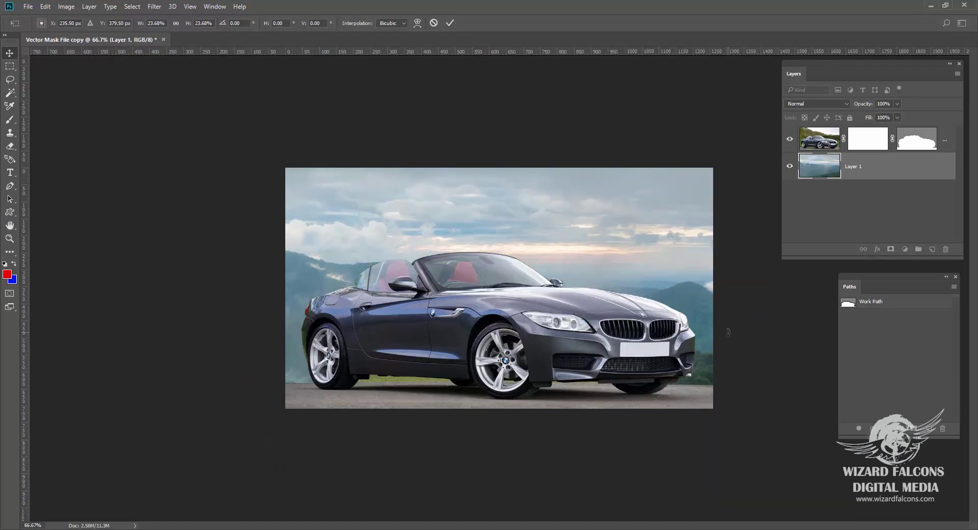
pyautogui.press('Return')
pyautogui.hotkey('ctrl', '1')
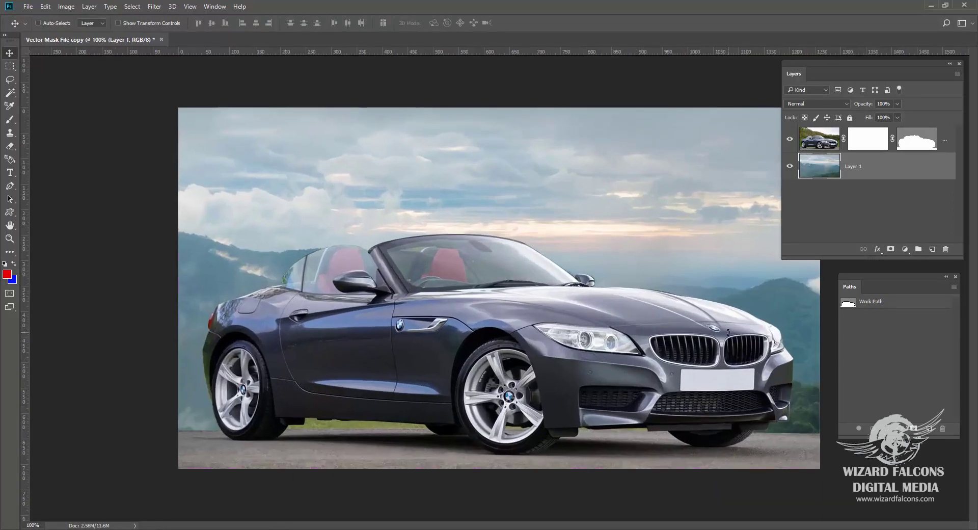
# Disable the vector mask on Layer 0 and enable it again
pyautogui.rightClick(916, 138)
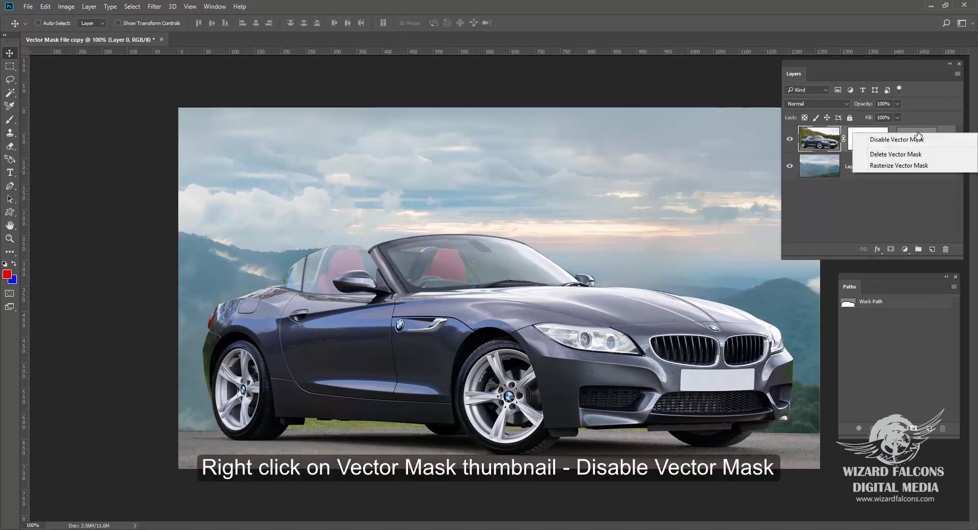
pyautogui.click(918, 140)
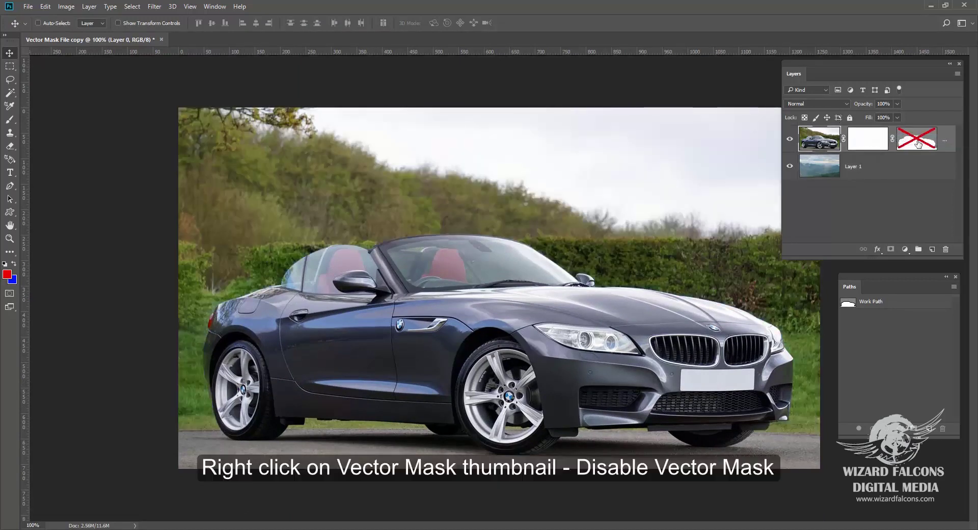
pyautogui.rightClick(916, 145)
pyautogui.click(912, 153)
# Delete the vector mask from Layer 0 and undo the deletion
pyautogui.rightClick(910, 138)
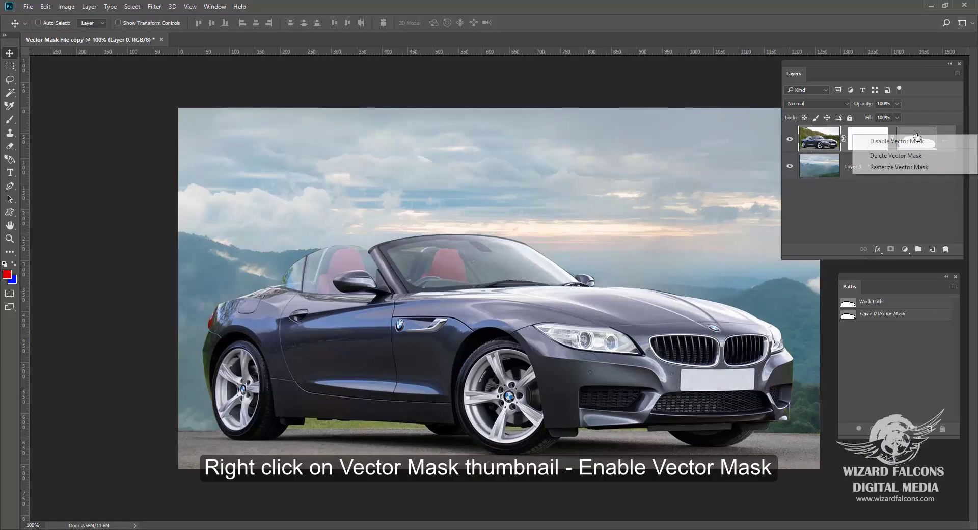
pyautogui.click(907, 158)
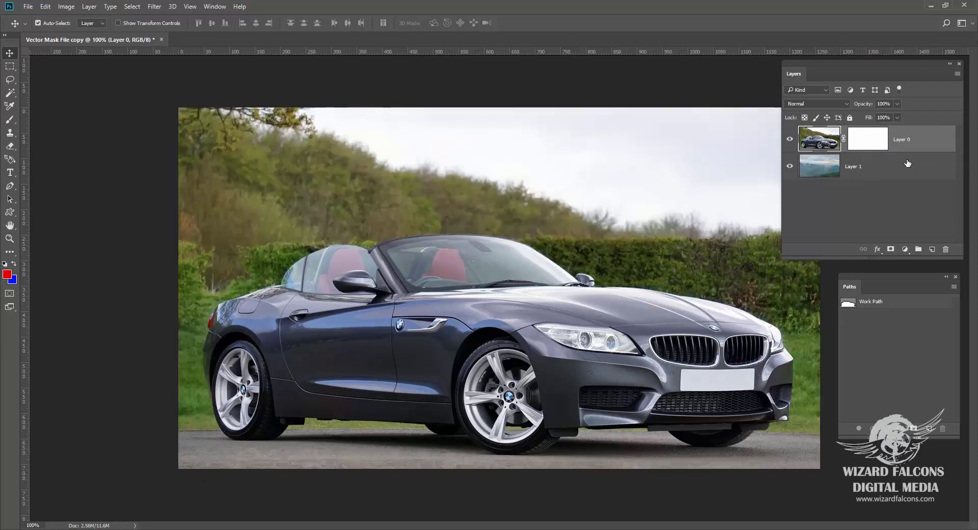
pyautogui.hotkey('ctrl', 'z')
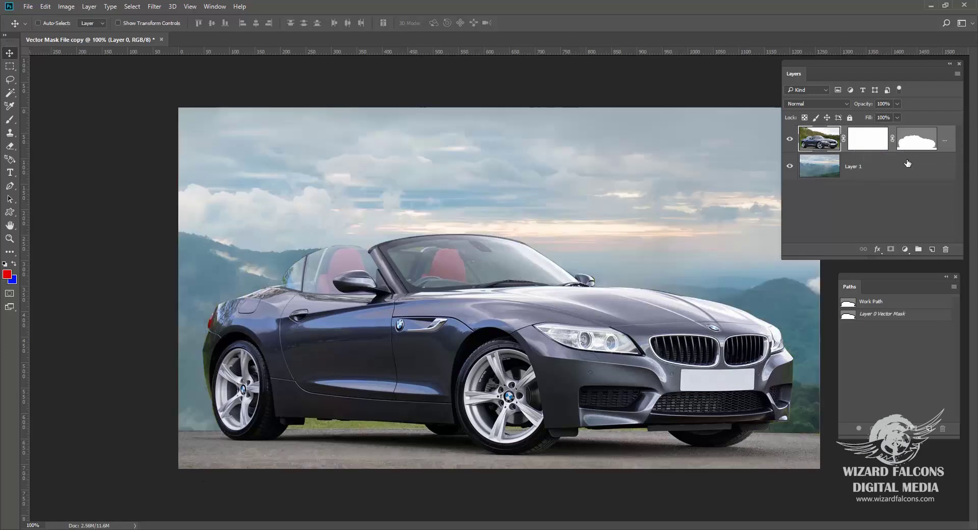
# Rasterize the vector mask on Layer 0 into its layer mask
pyautogui.rightClick(912, 143)
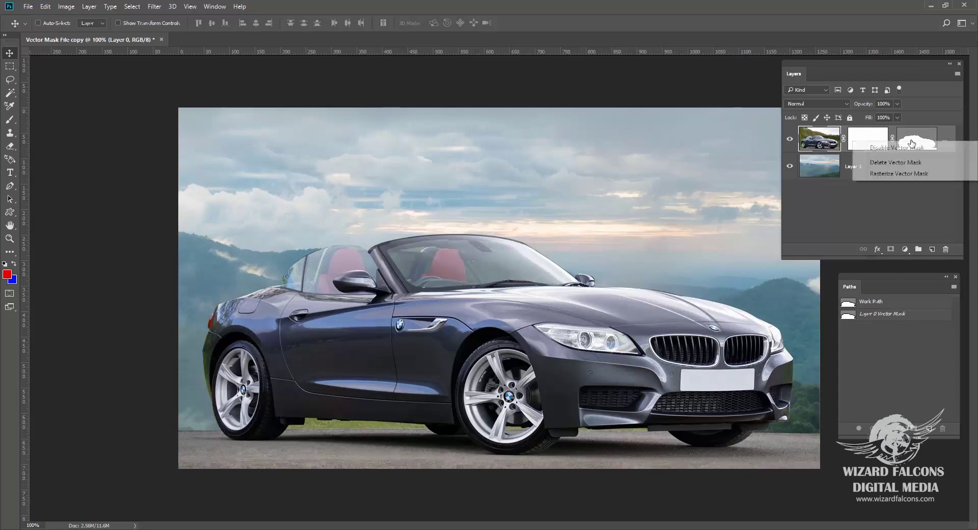
pyautogui.click(903, 173)
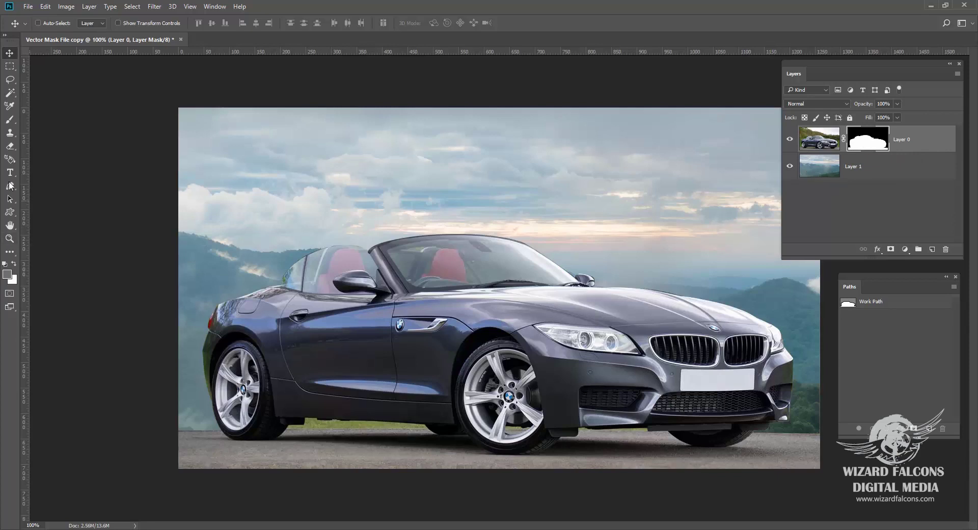
# Paint with the Brush tool on Layer 0's rasterized mask across the car, and undo the brush strokes
pyautogui.click(14, 124)
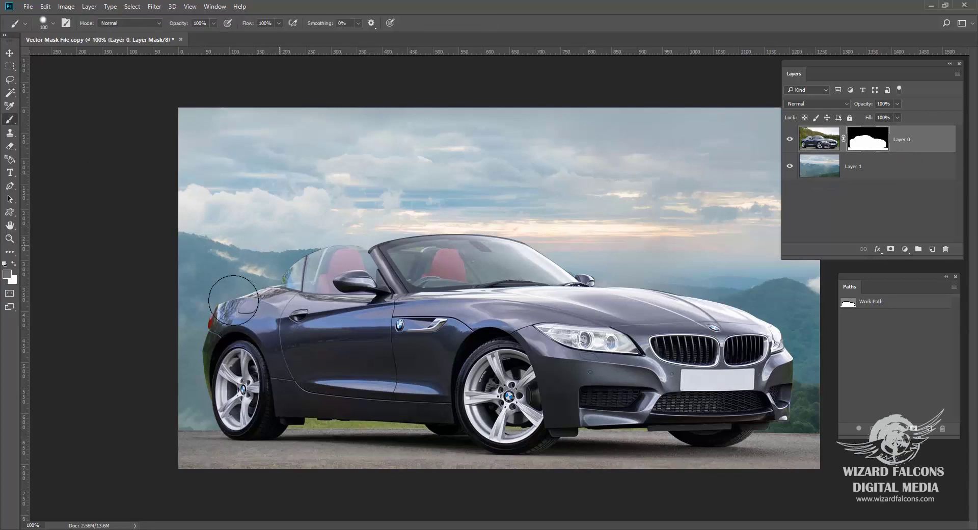
pyautogui.moveTo(297, 287)
pyautogui.mouseDown()
pyautogui.moveTo(280, 264)
pyautogui.moveTo(356, 224)
pyautogui.moveTo(551, 265)
pyautogui.moveTo(799, 334)
pyautogui.moveTo(800, 382)
pyautogui.moveTo(772, 430)
pyautogui.moveTo(803, 422)
pyautogui.mouseUp()
pyautogui.hotkey('ctrl', 'alt', 'z')
pyautogui.hotkey('ctrl', 'alt', 'z')
pyautogui.hotkey('ctrl', 'alt', 'z')
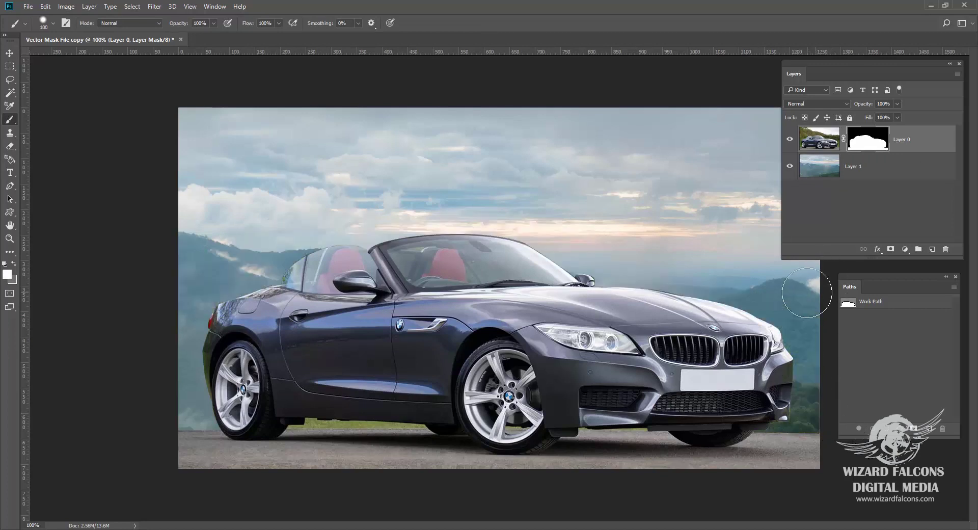